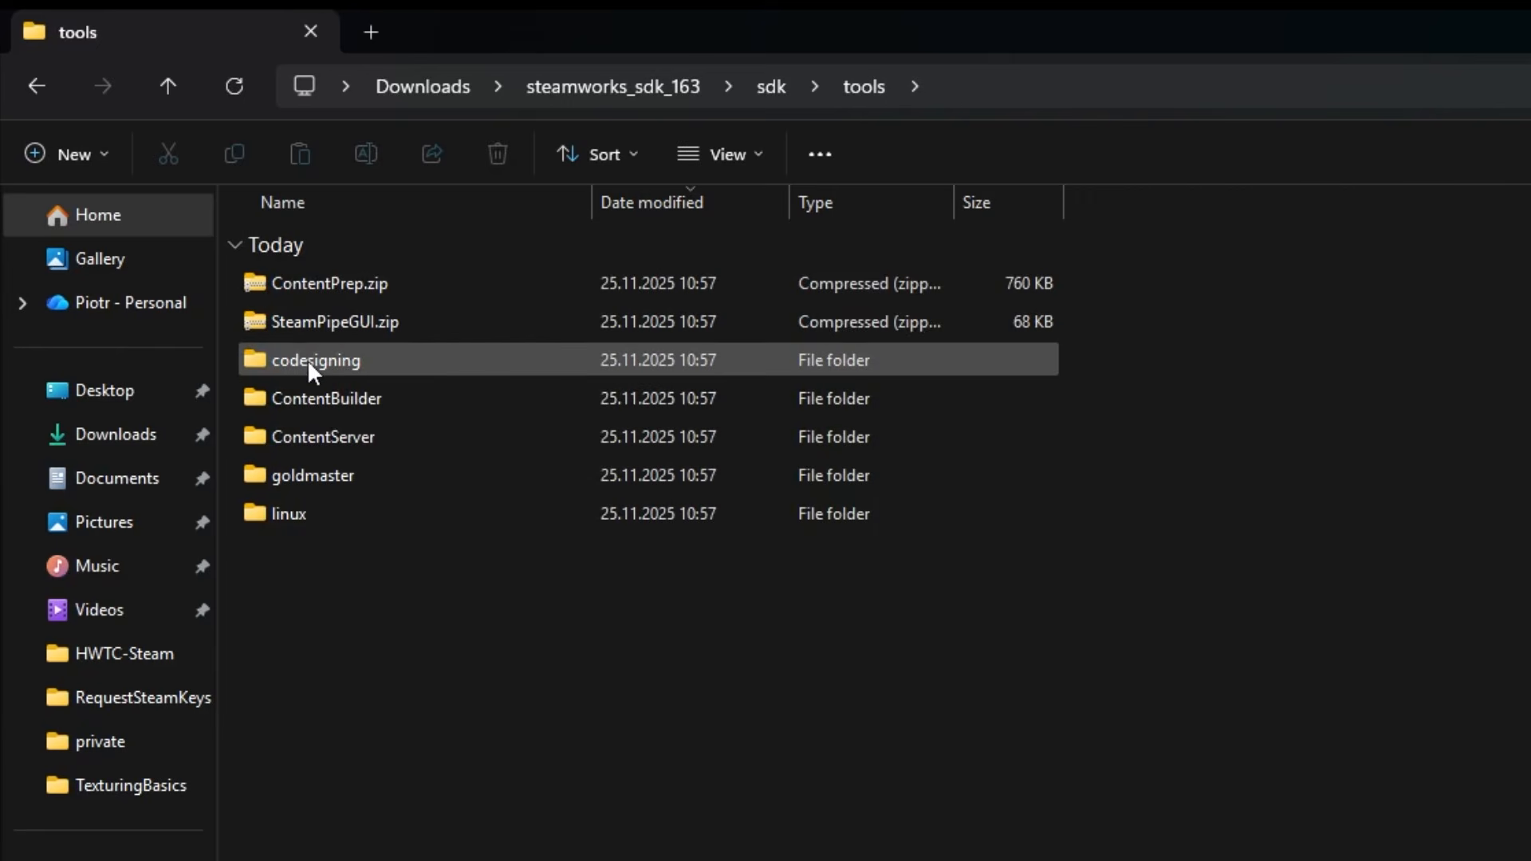
# Extract SteamPipeGUI.zip and launch SteamPipeGUI.exe from the extracted SteamPipeGUI folder
pyautogui.click(327, 323)
pyautogui.rightClick(345, 322)
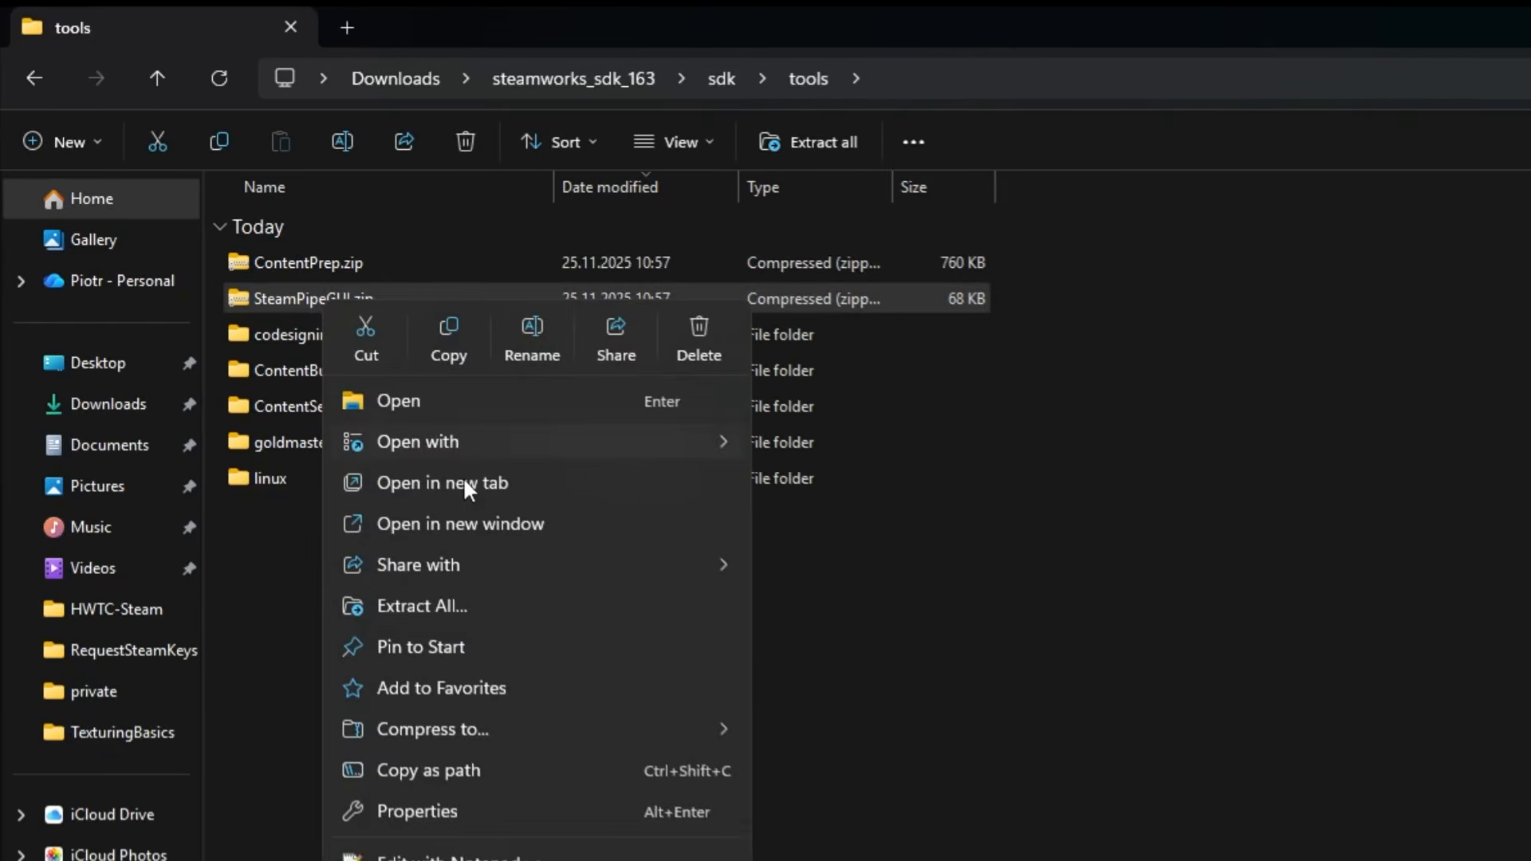
pyautogui.click(571, 676)
pyautogui.click(1244, 782)
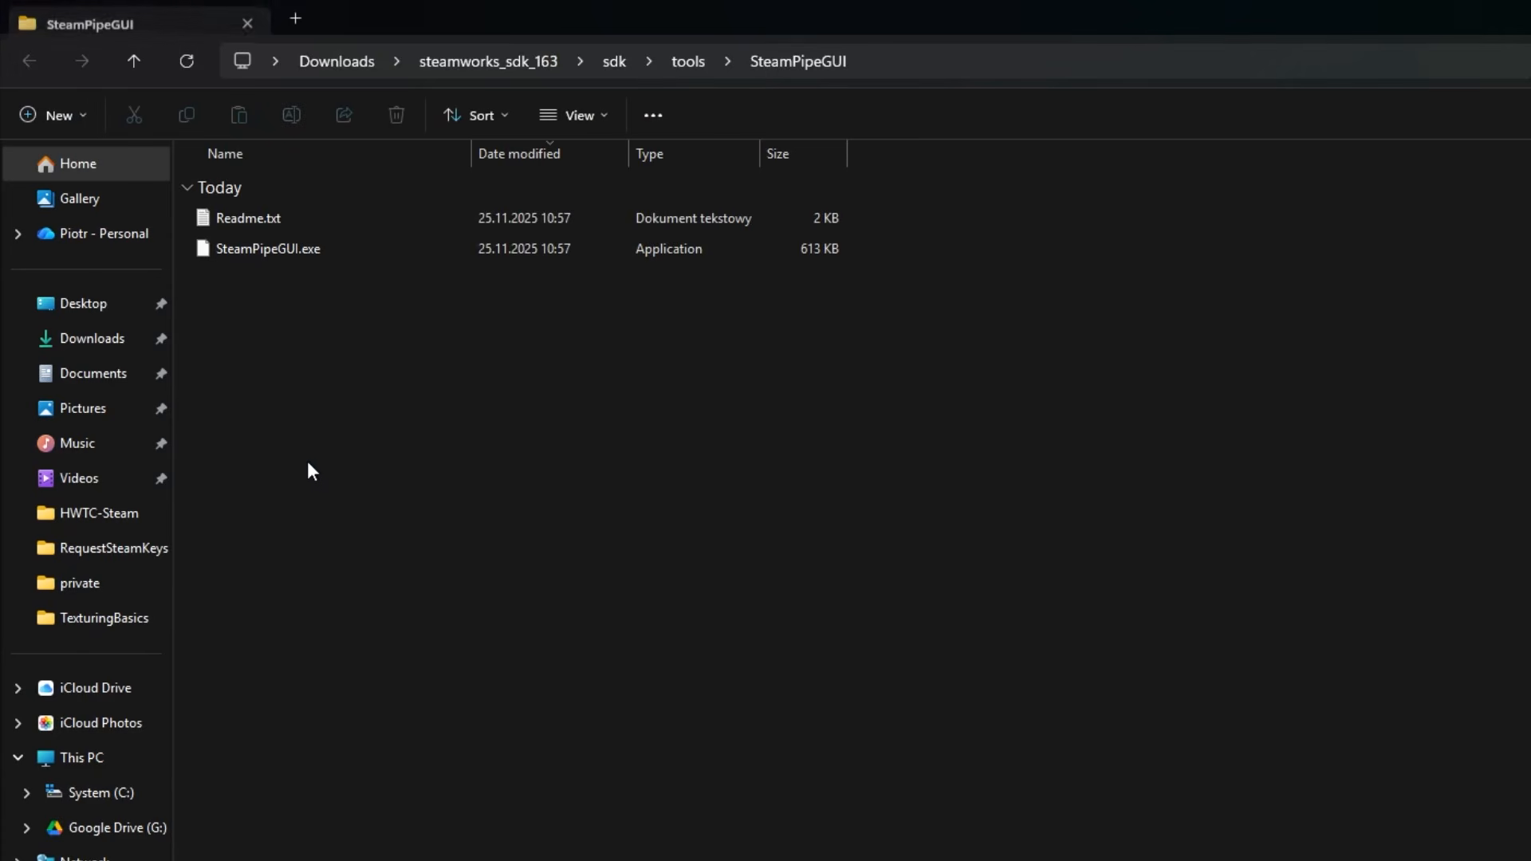
pyautogui.doubleClick(255, 251)
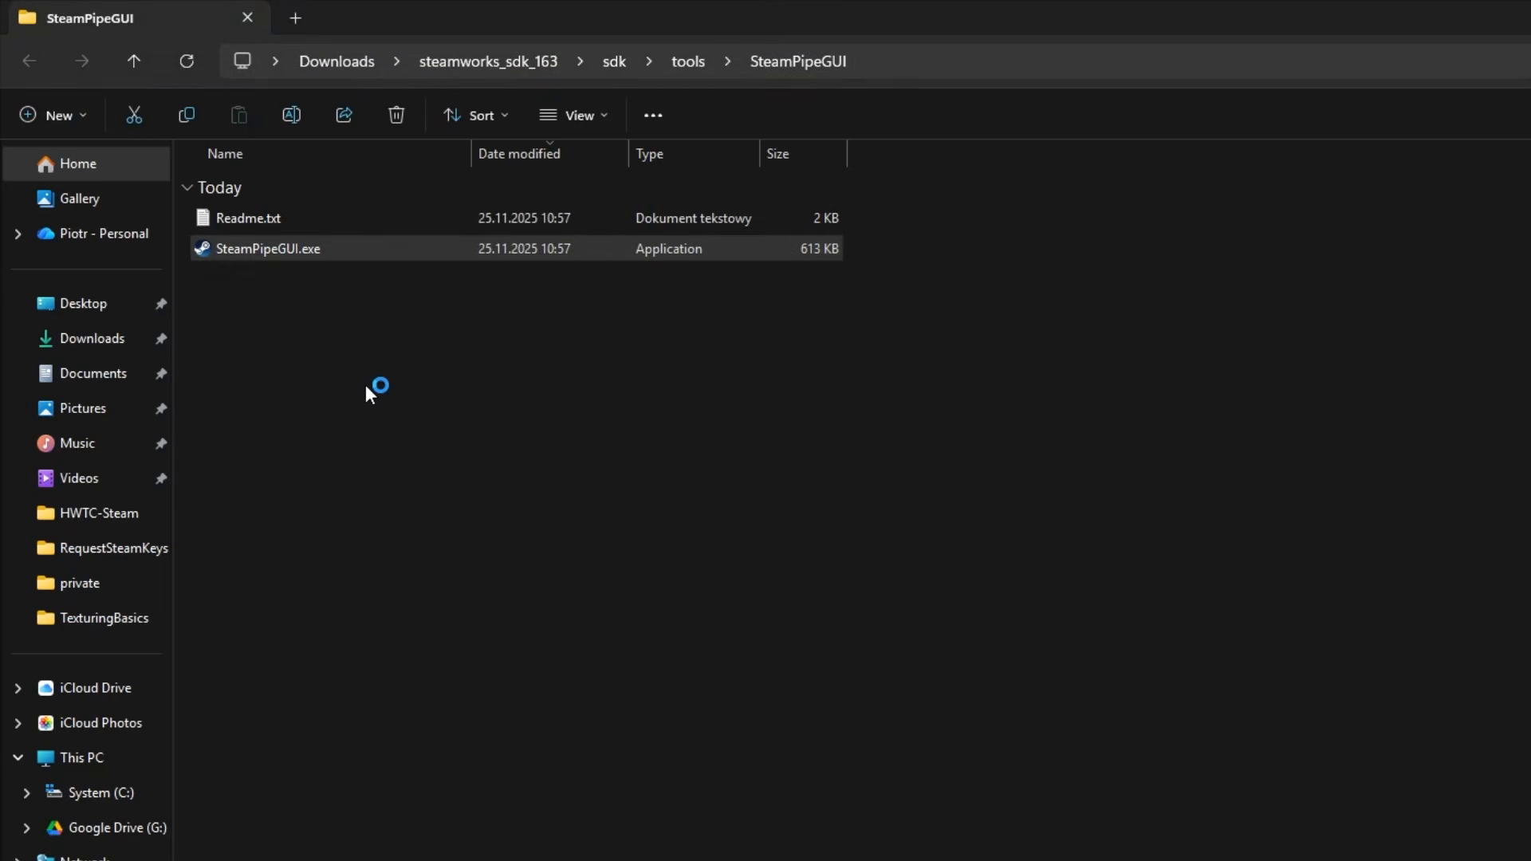
# Enter the Steam account login name and paste the account password
pyautogui.click(638, 844)
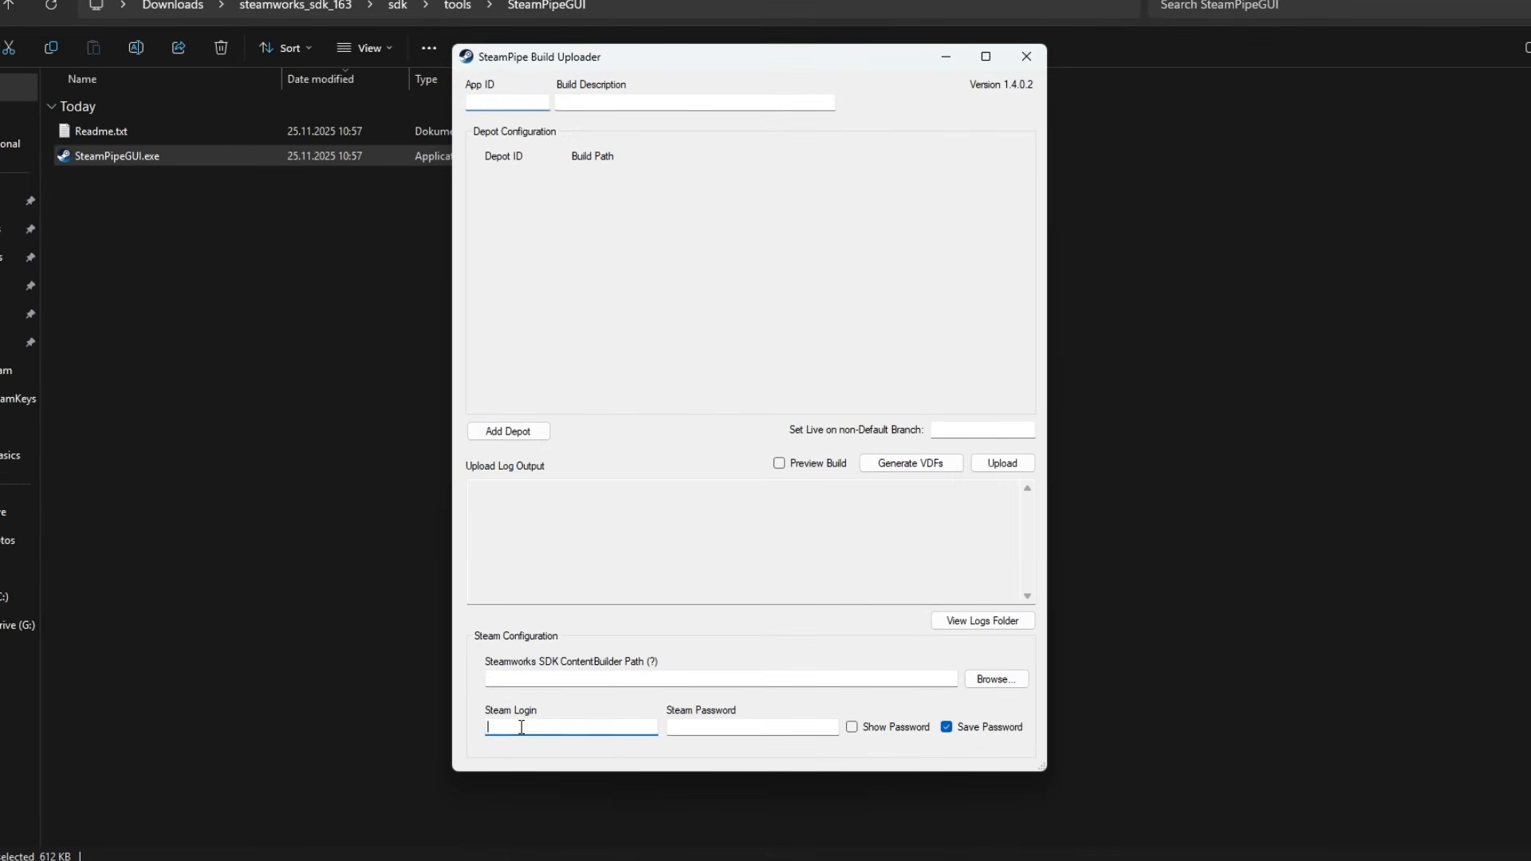
pyautogui.write('xiris48')
pyautogui.click(777, 726)
pyautogui.hotkey('ctrl', 'v')
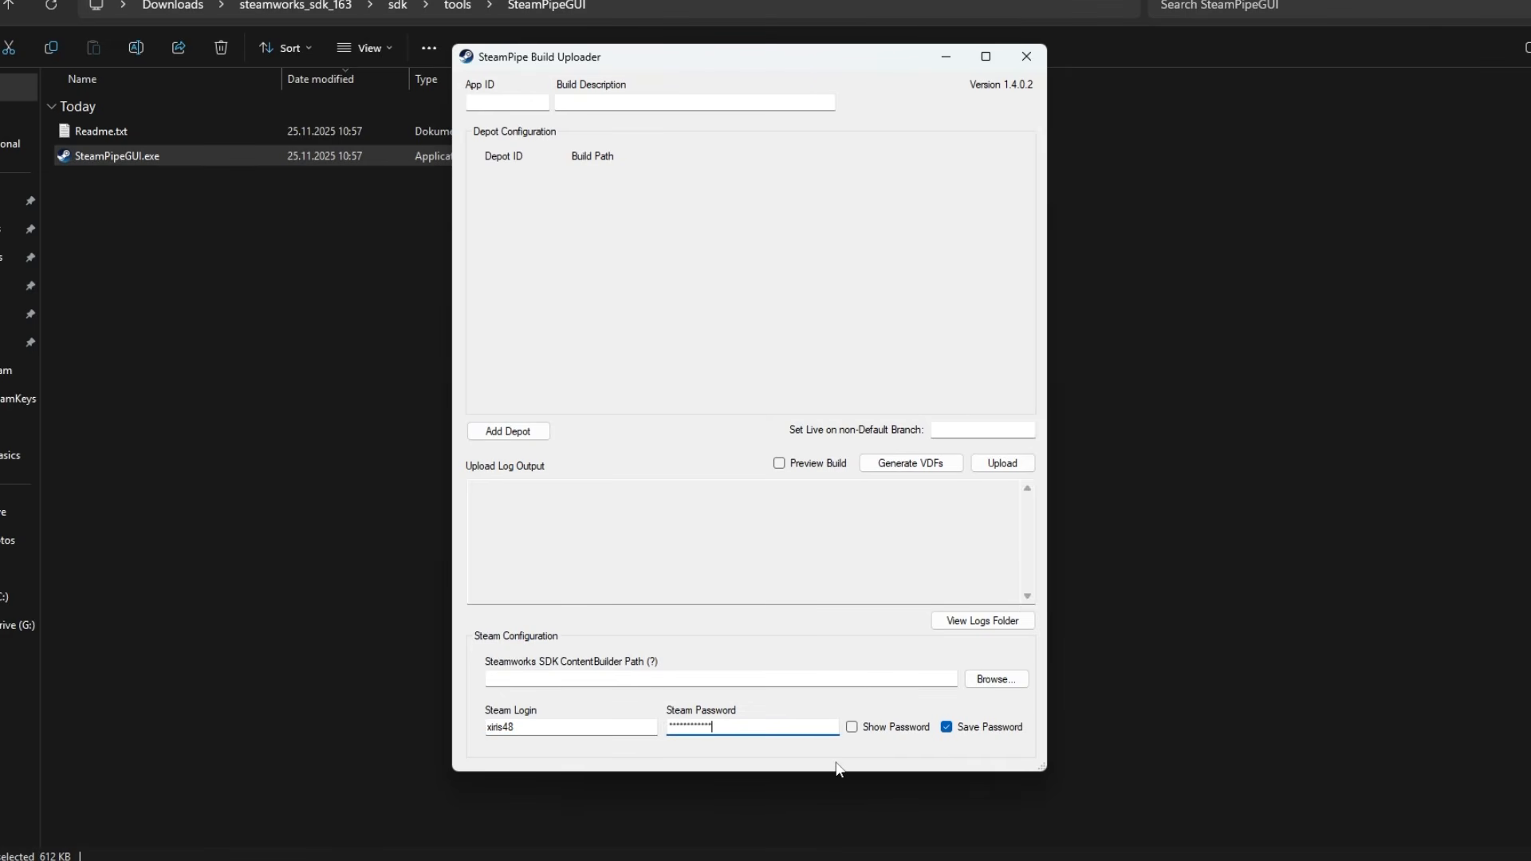
# Set the ContentBuilder path to Downloads\steamworks_sdk_163\sdk\tools\ContentBuilder
pyautogui.click(995, 679)
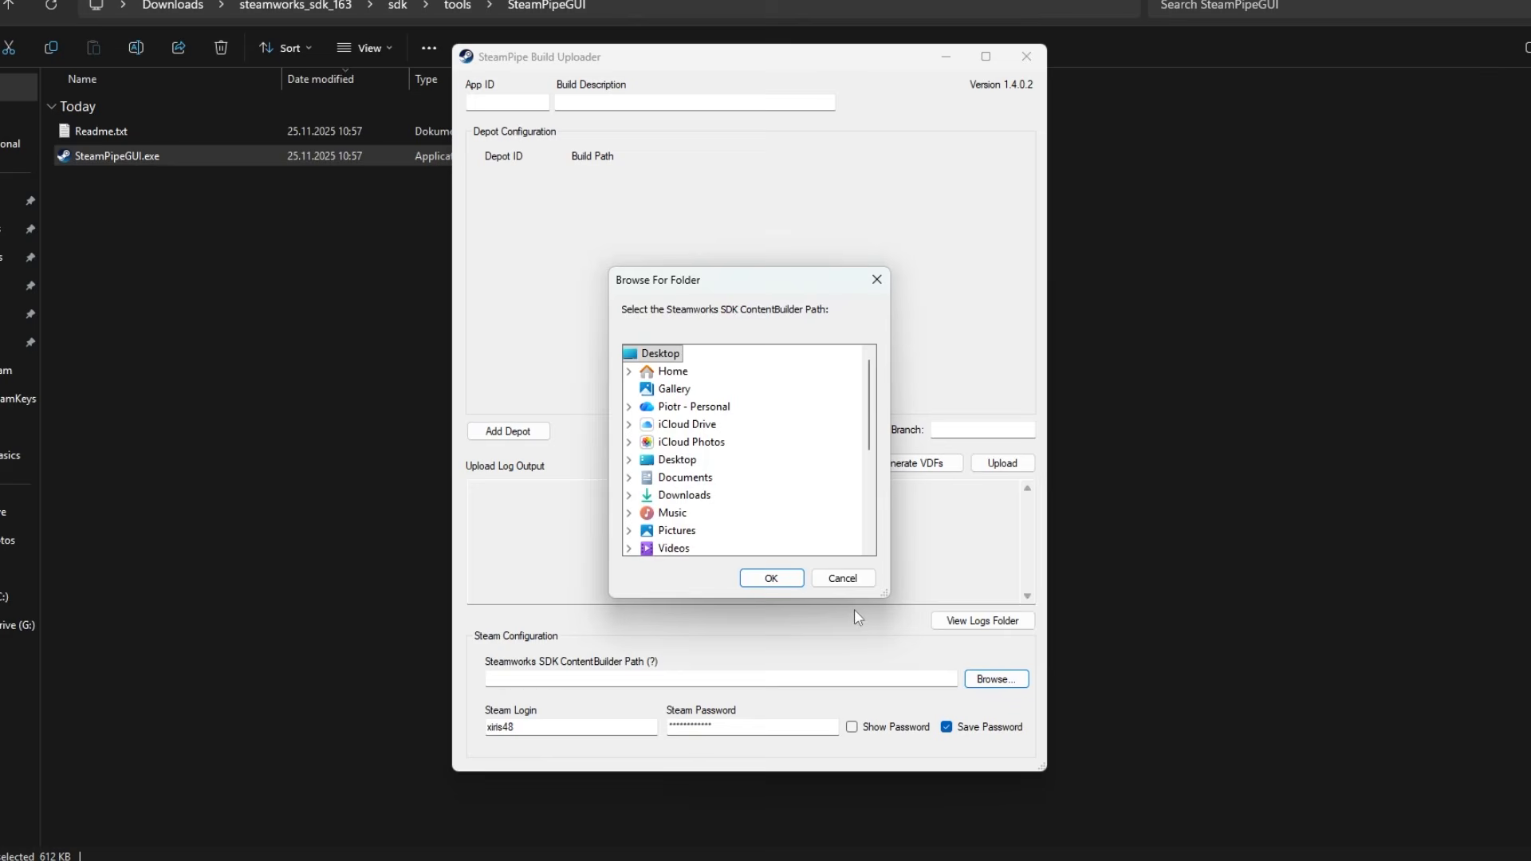
pyautogui.doubleClick(671, 497)
pyautogui.click(670, 530)
pyautogui.click(662, 546)
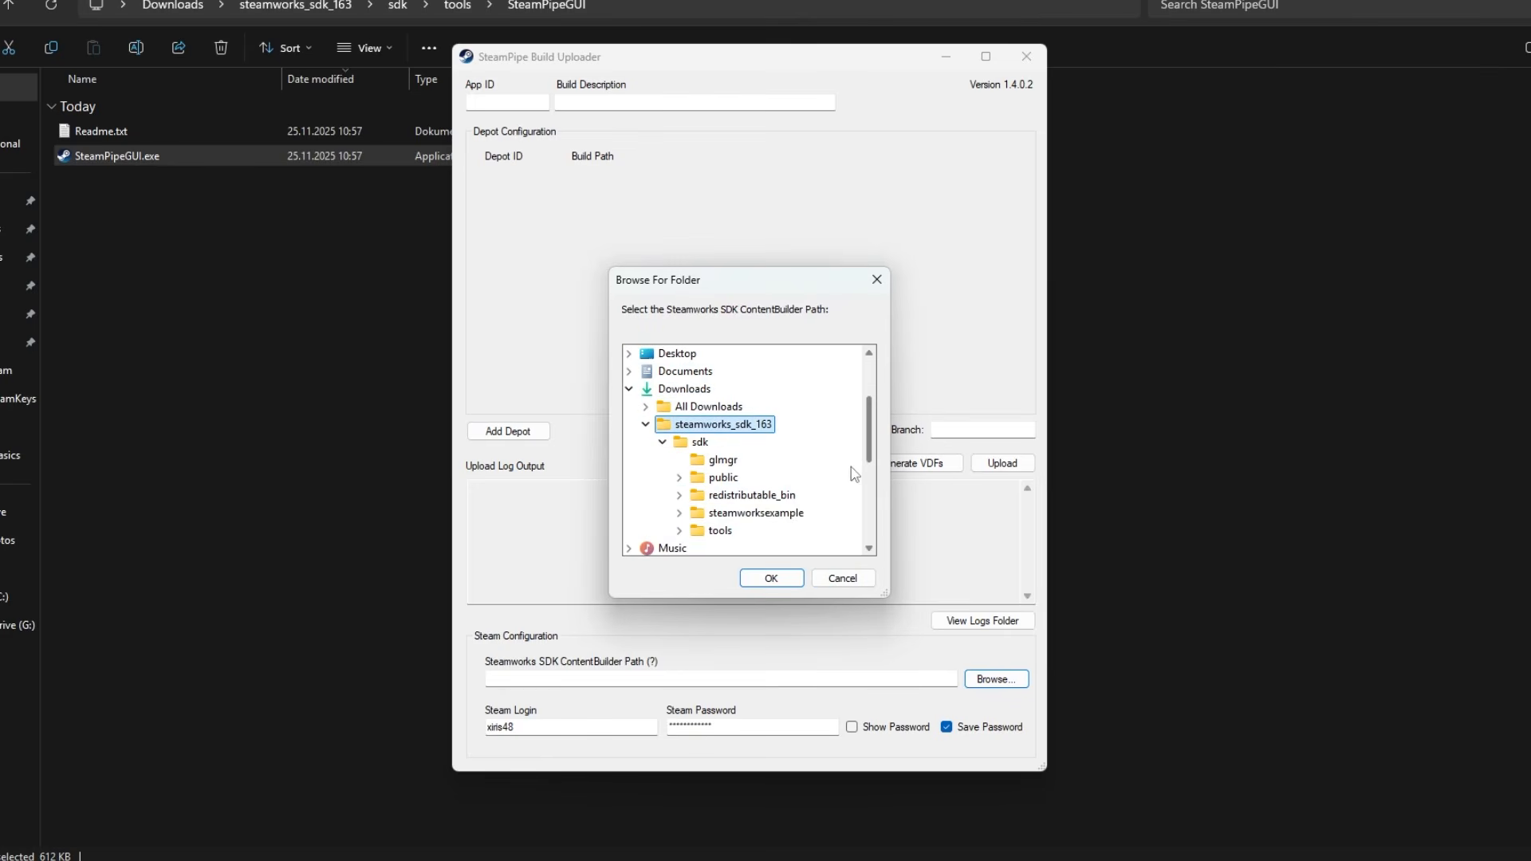
pyautogui.moveTo(865, 447); pyautogui.dragTo(868, 469)
pyautogui.click(679, 495)
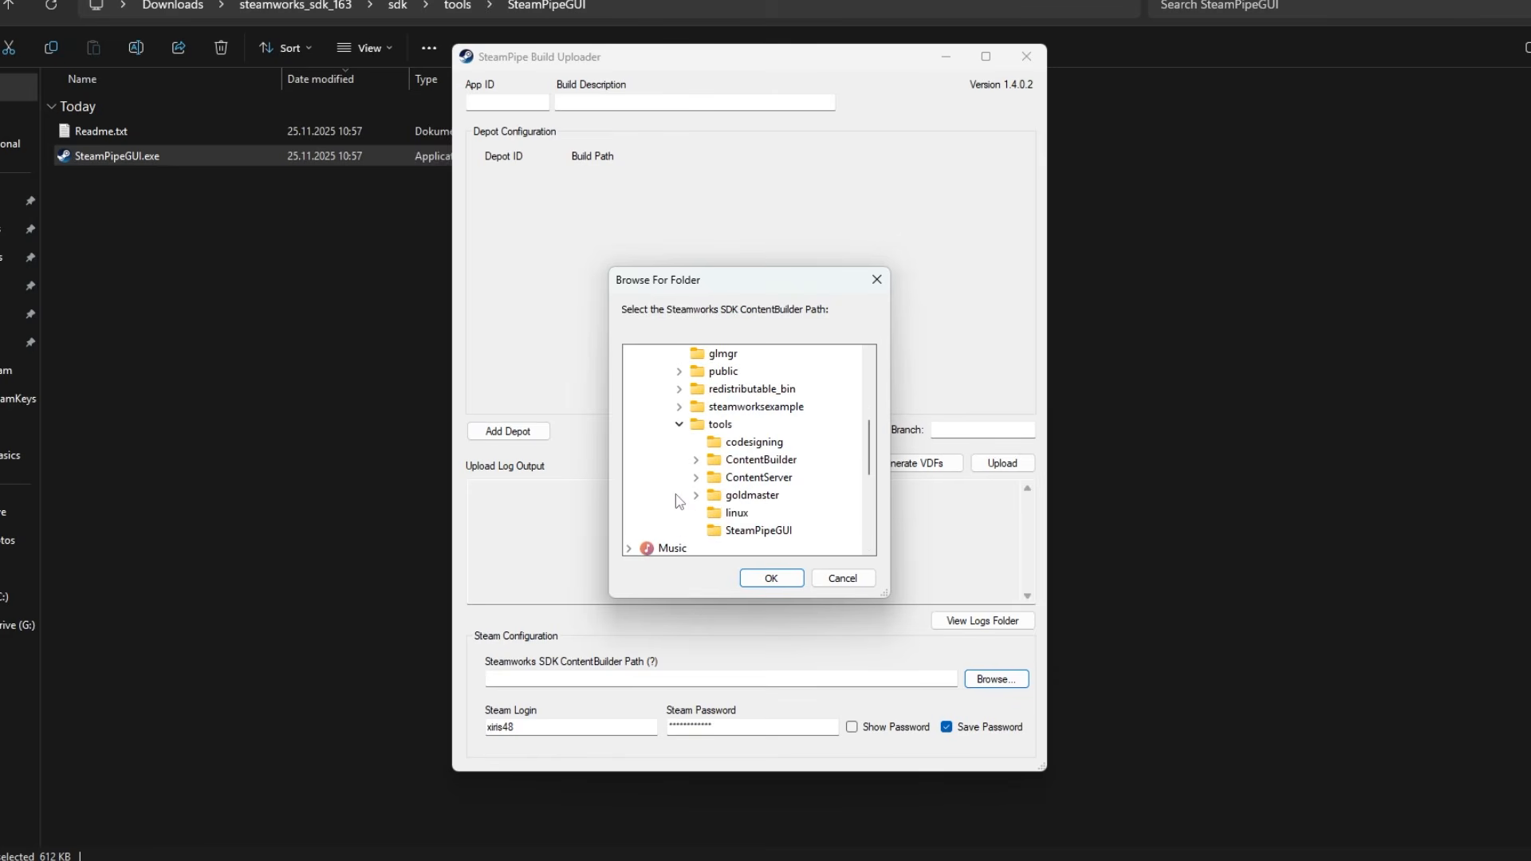
pyautogui.doubleClick(727, 463)
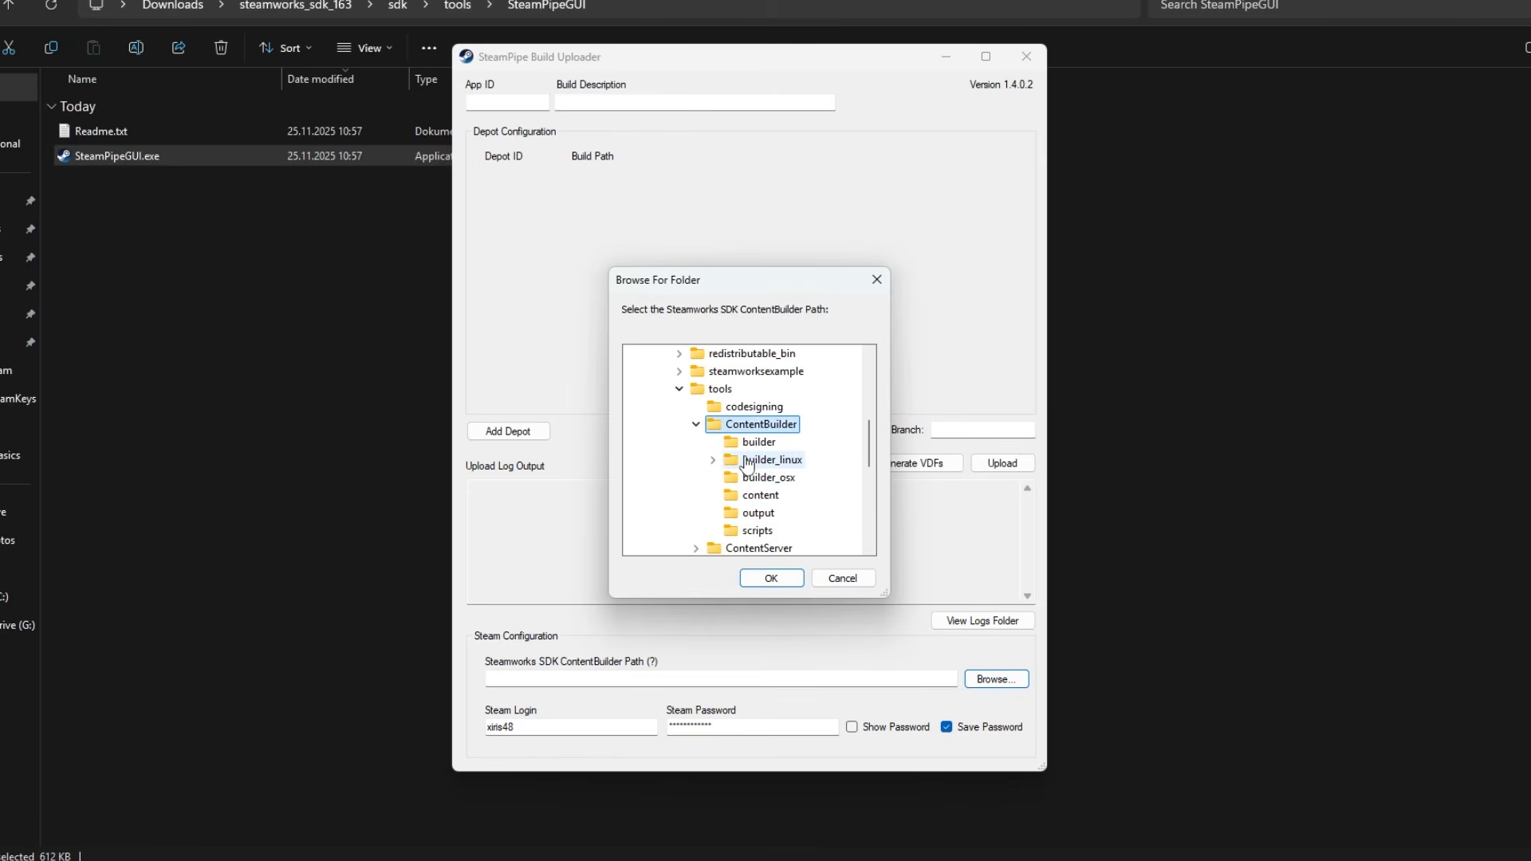
pyautogui.click(771, 578)
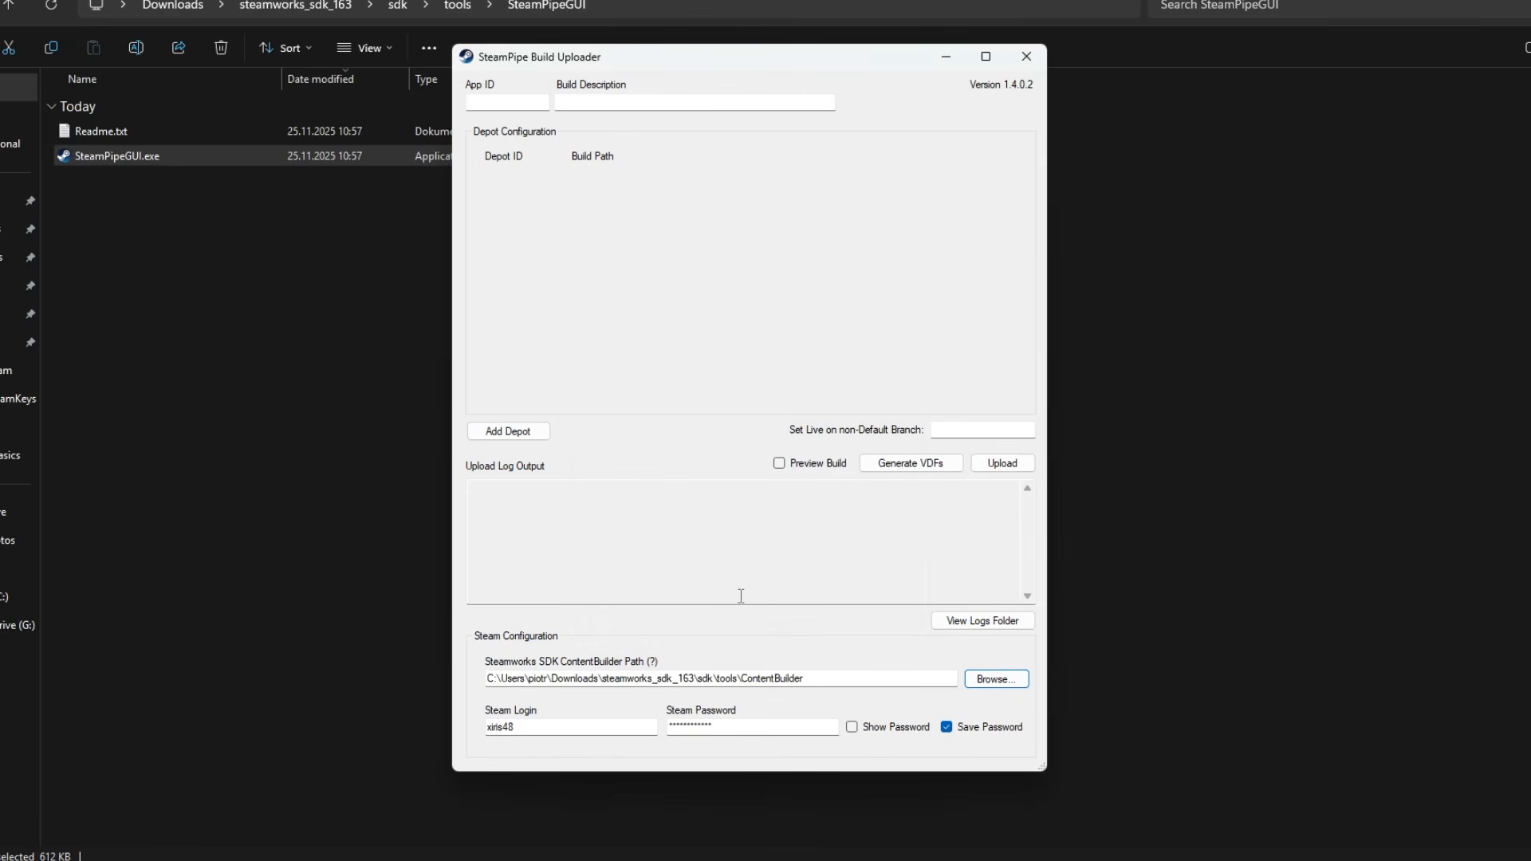
pyautogui.click(524, 101)
# Open HWTC: Happy Worker Tool Company's admin page on partner.steamgames.com and copy app ID 4094300
pyautogui.click(95, 843)
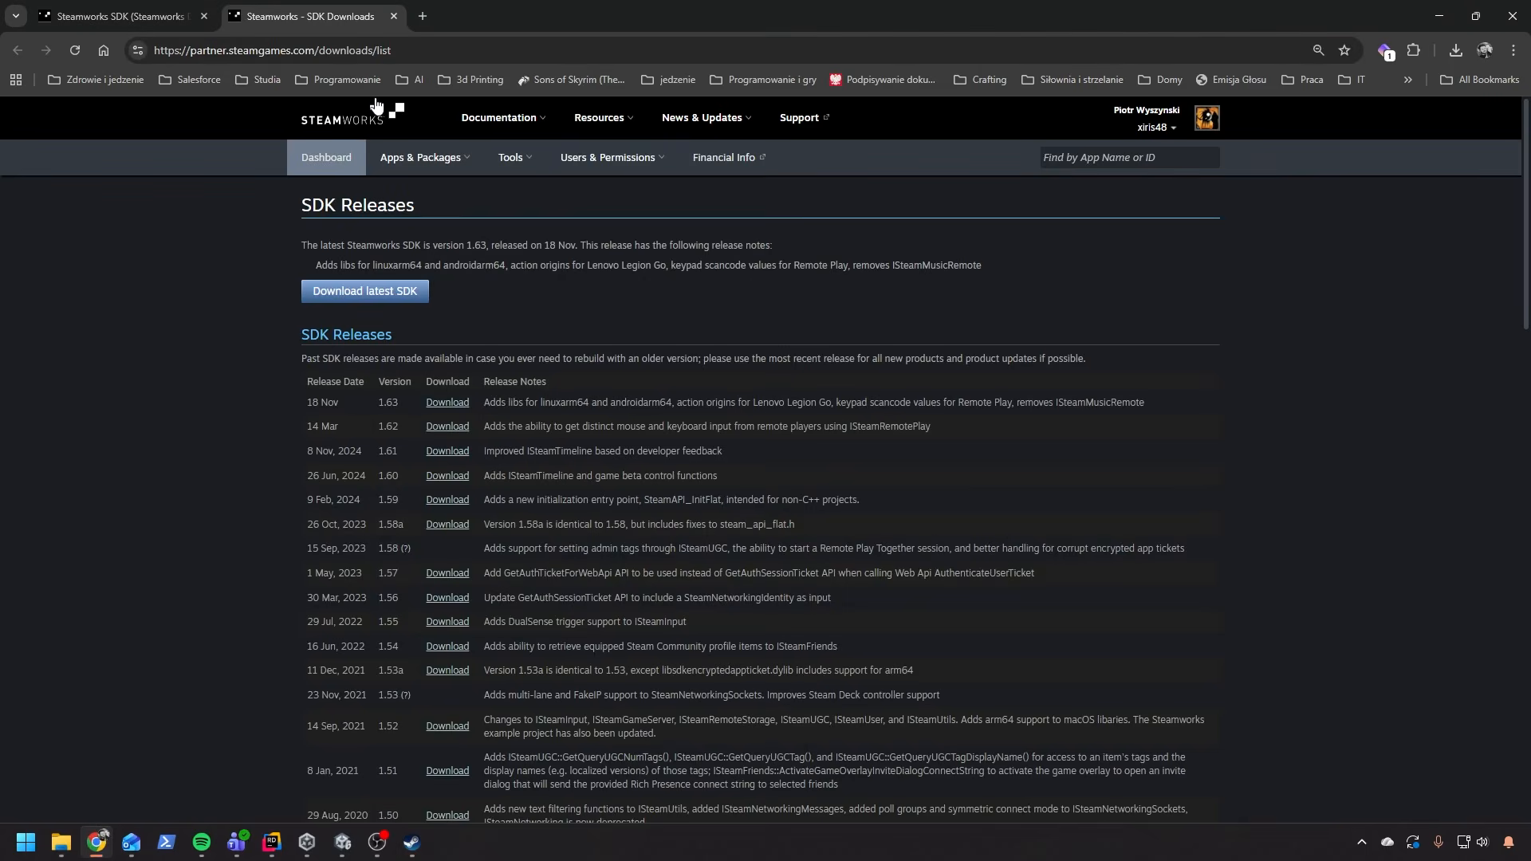
pyautogui.click(344, 53)
pyautogui.write('steamworks')
pyautogui.press('Return')
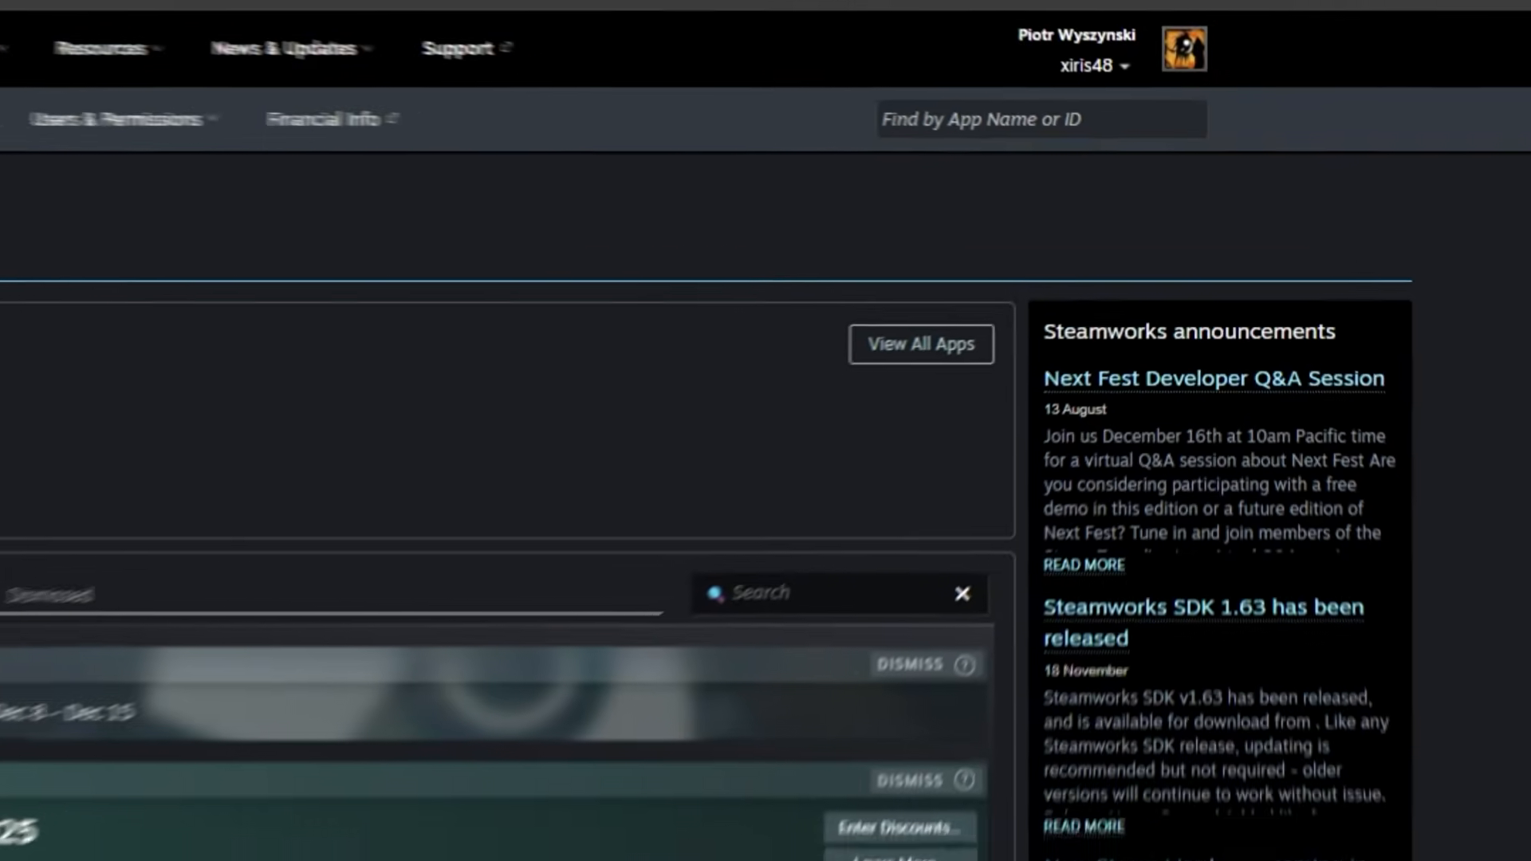
pyautogui.click(243, 323)
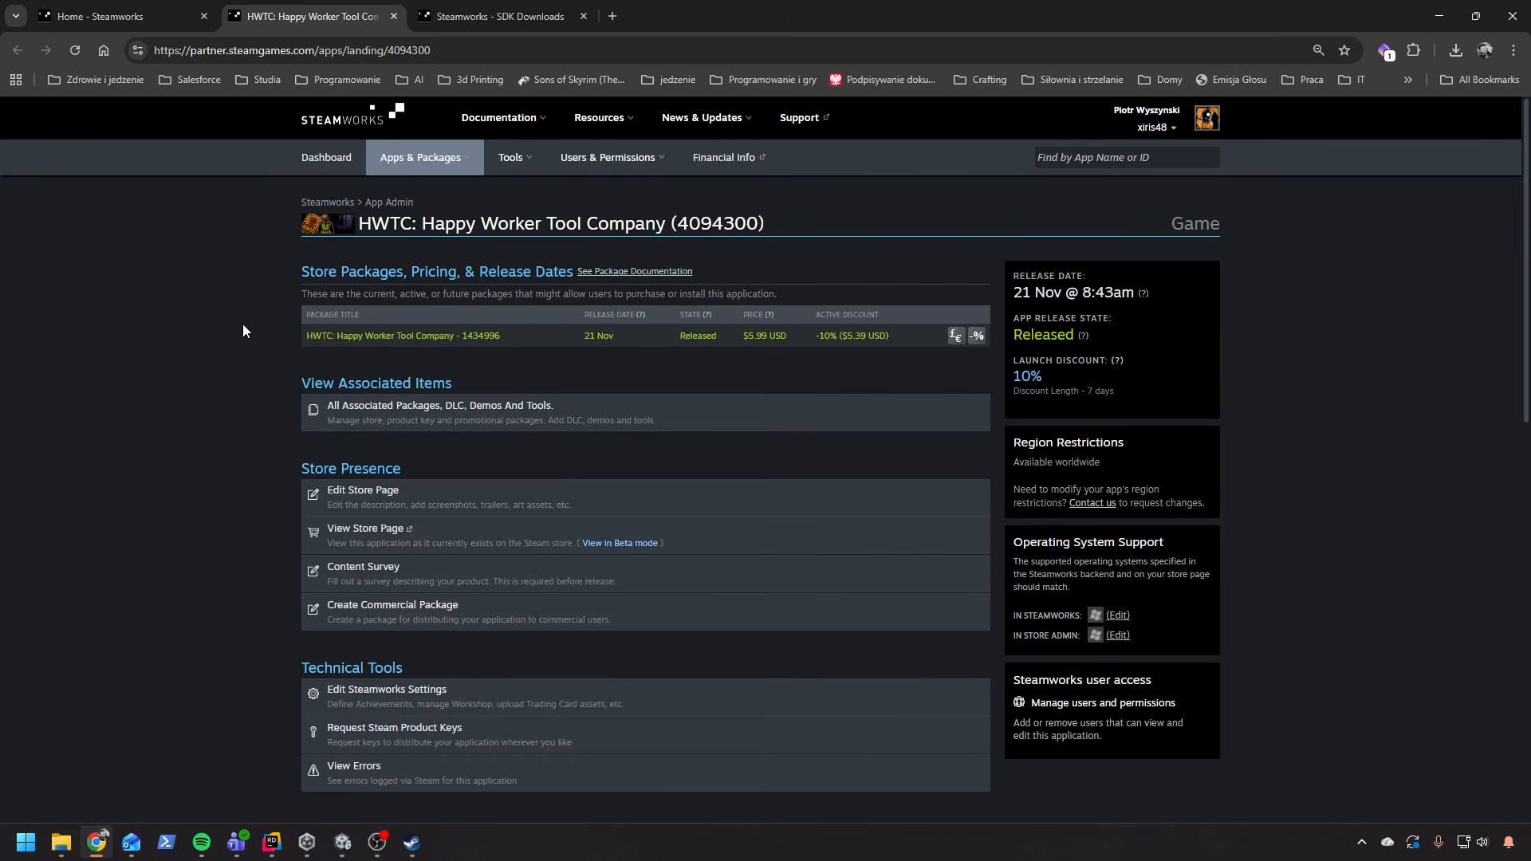
pyautogui.doubleClick(408, 53)
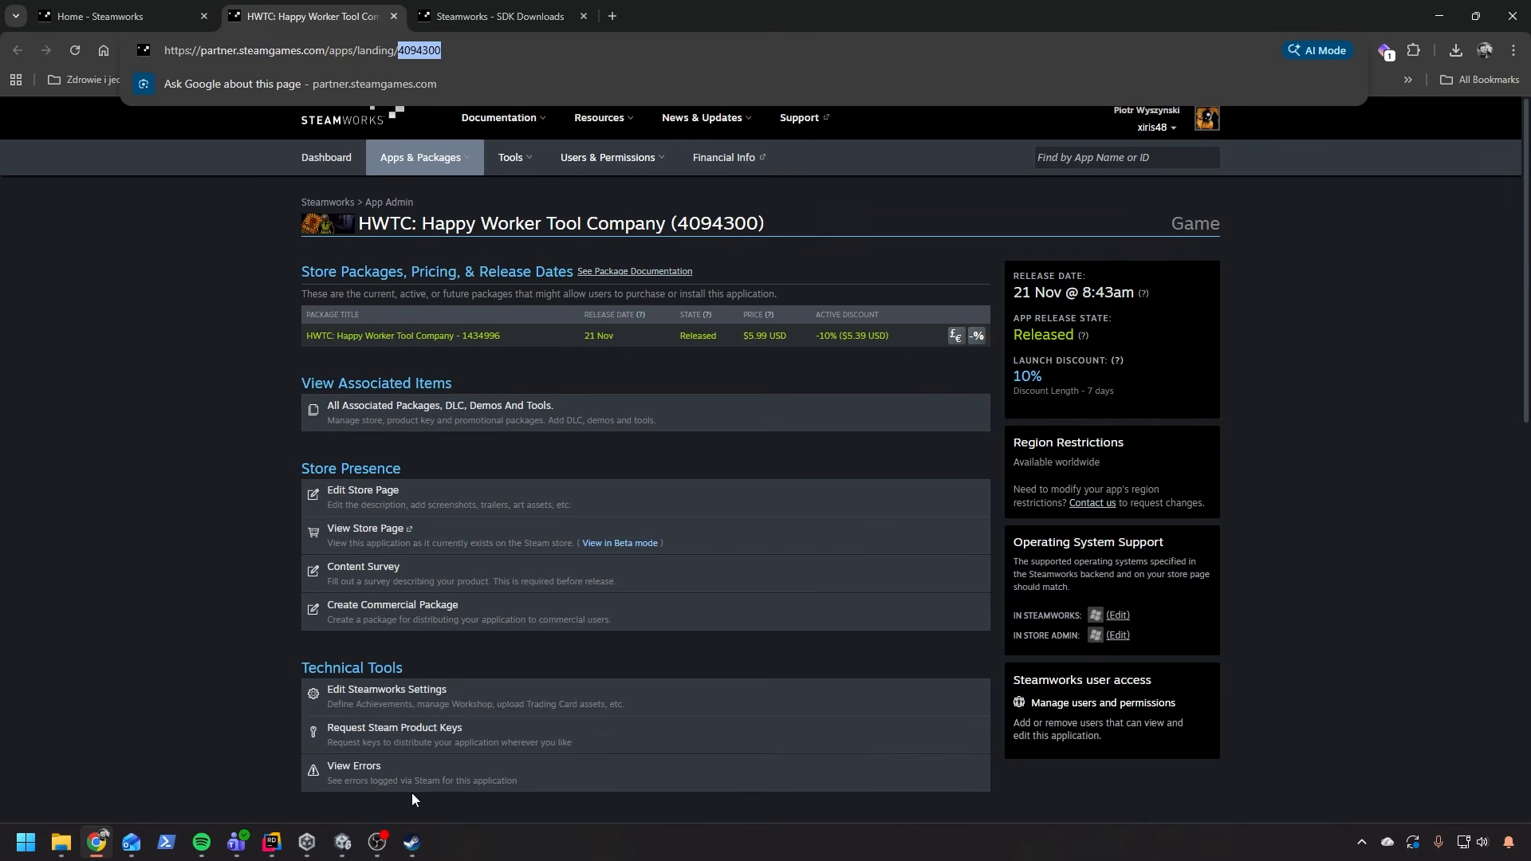
pyautogui.doubleClick(717, 224)
pyautogui.hotkey('ctrl', 'c')
pyautogui.click(202, 608)
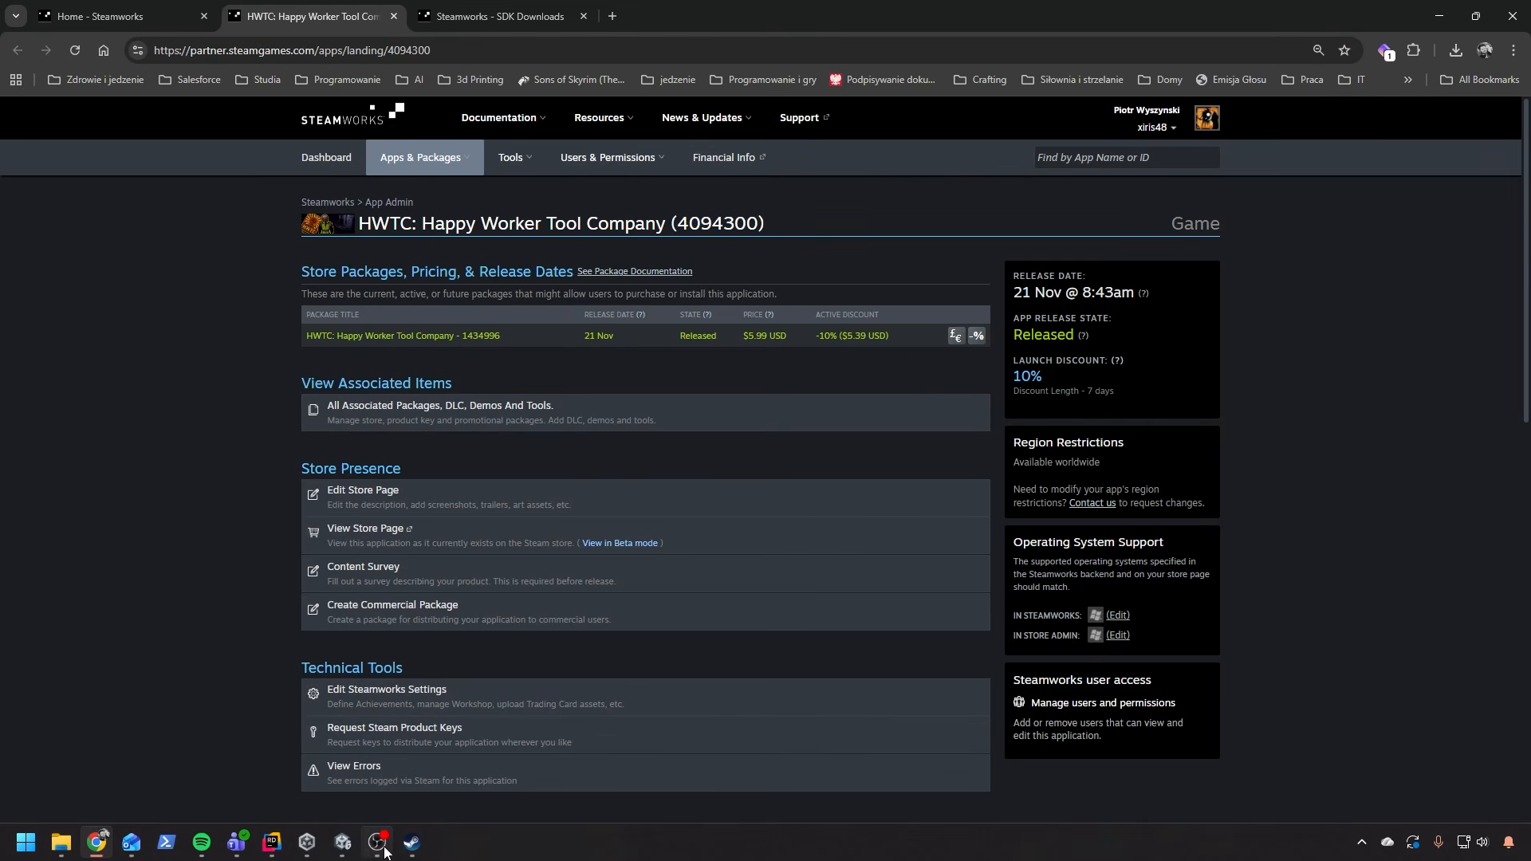
# Enter app ID 4094300 and build description '1.1.1 [Critical Crash Fix]', then add depot 4094301
pyautogui.click(412, 845)
pyautogui.hotkey('ctrl', 'v')
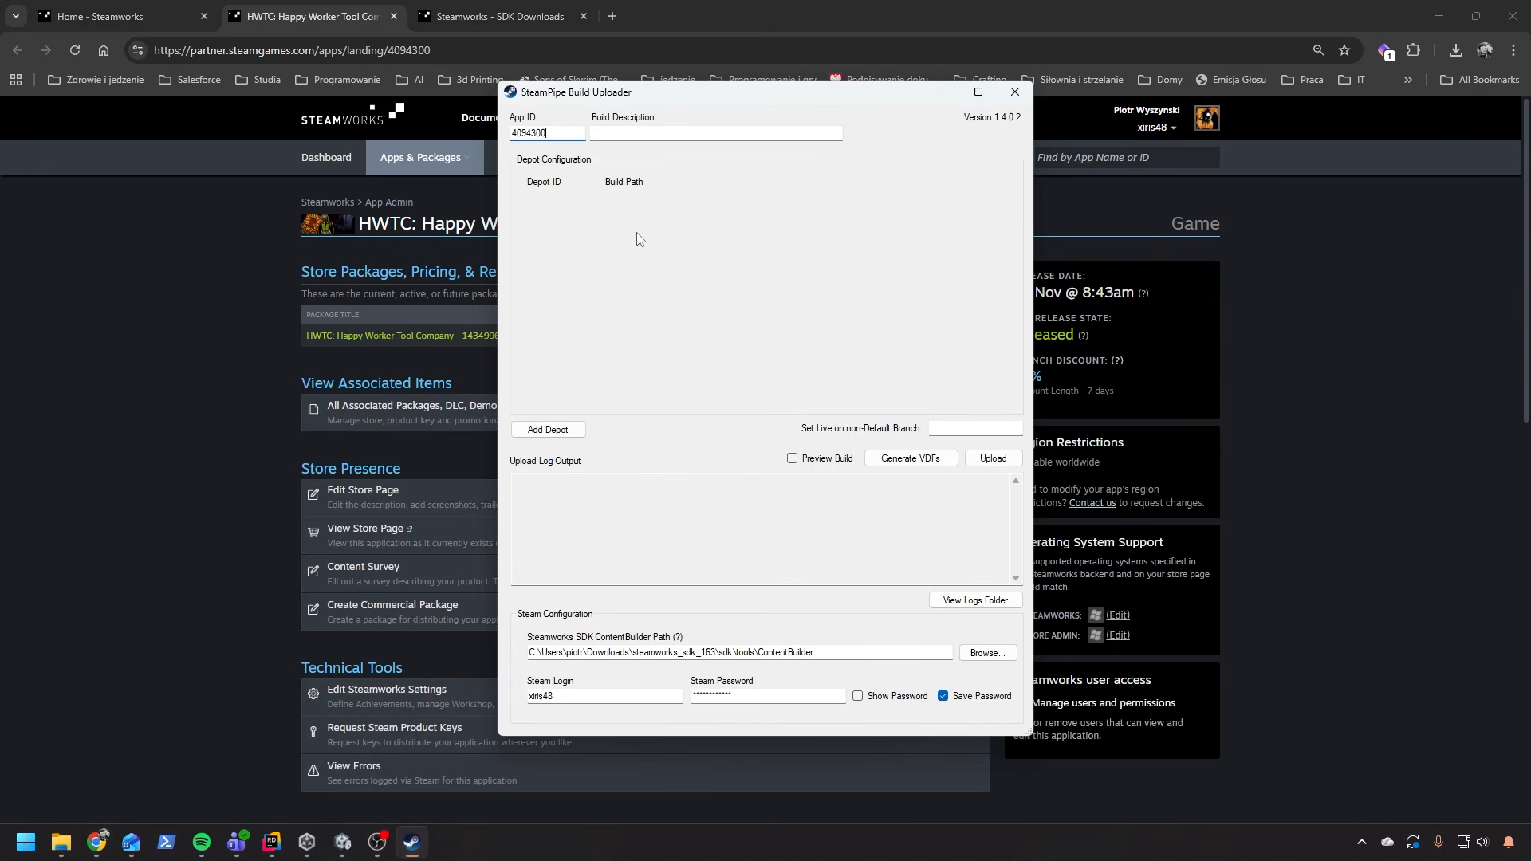
pyautogui.click(649, 136)
pyautogui.write('1.1.1 [Critical Crash Fix')
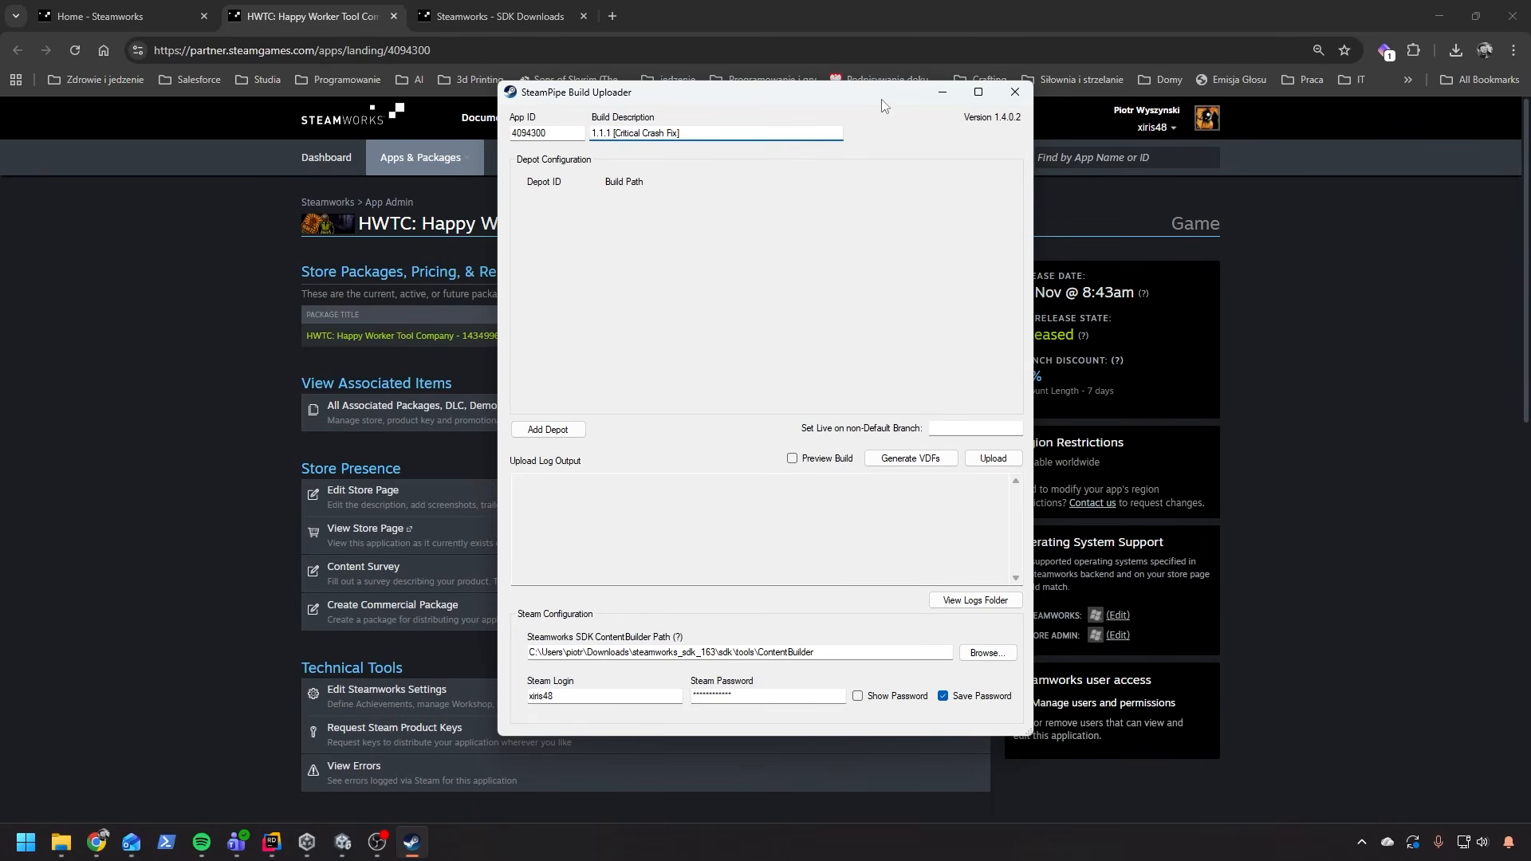
pyautogui.click(575, 436)
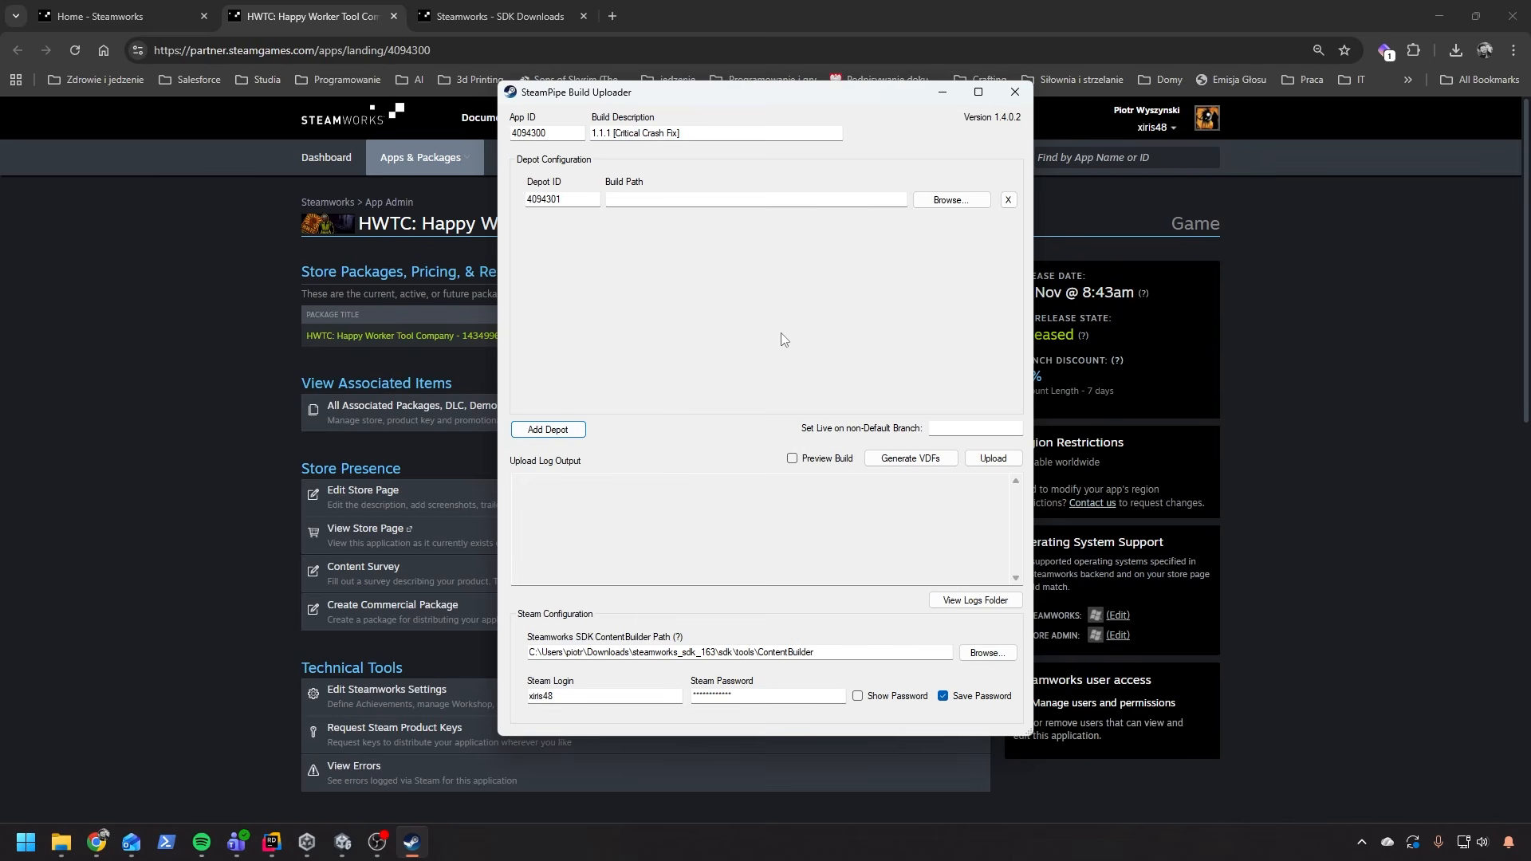
# Set depot 4094301's build path to the HWTC v.1.1.1 folder in the user's home folder
pyautogui.click(948, 206)
pyautogui.scroll(3, 826, 410)
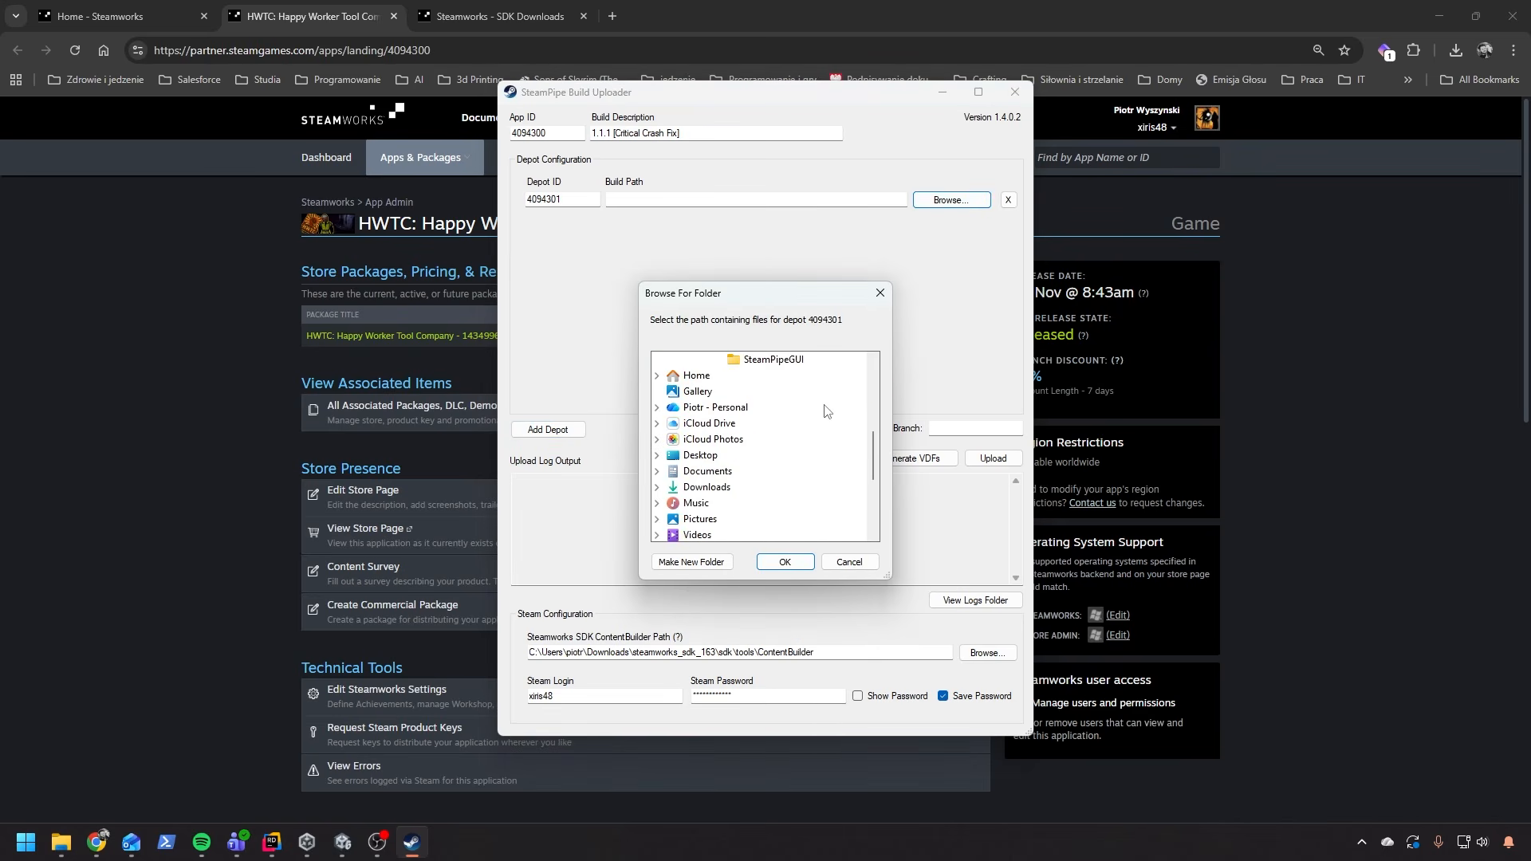
pyautogui.scroll(-4, 826, 411)
pyautogui.scroll(3, 827, 410)
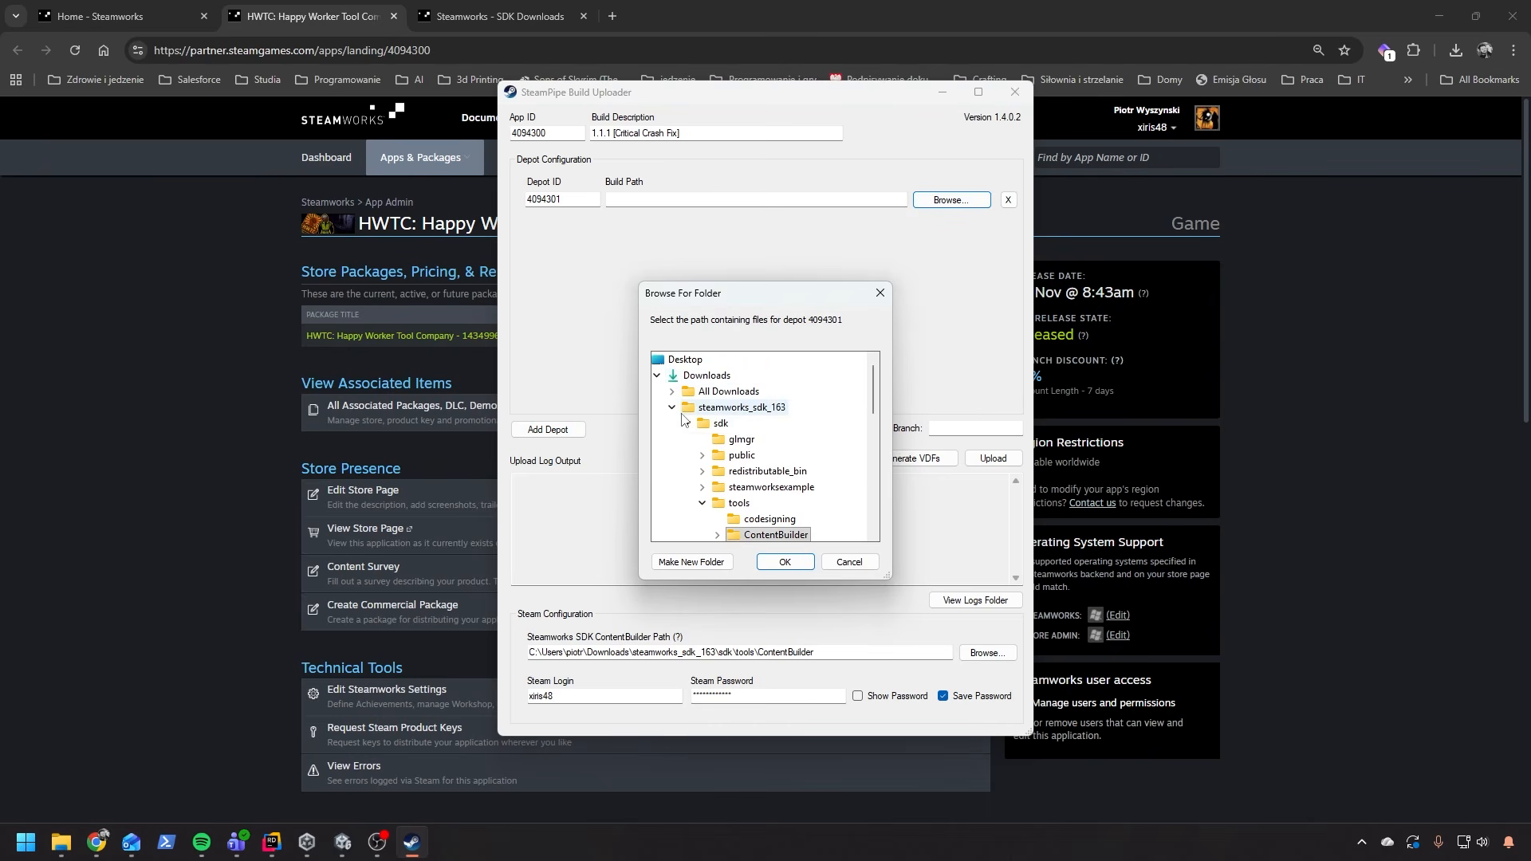
pyautogui.click(671, 407)
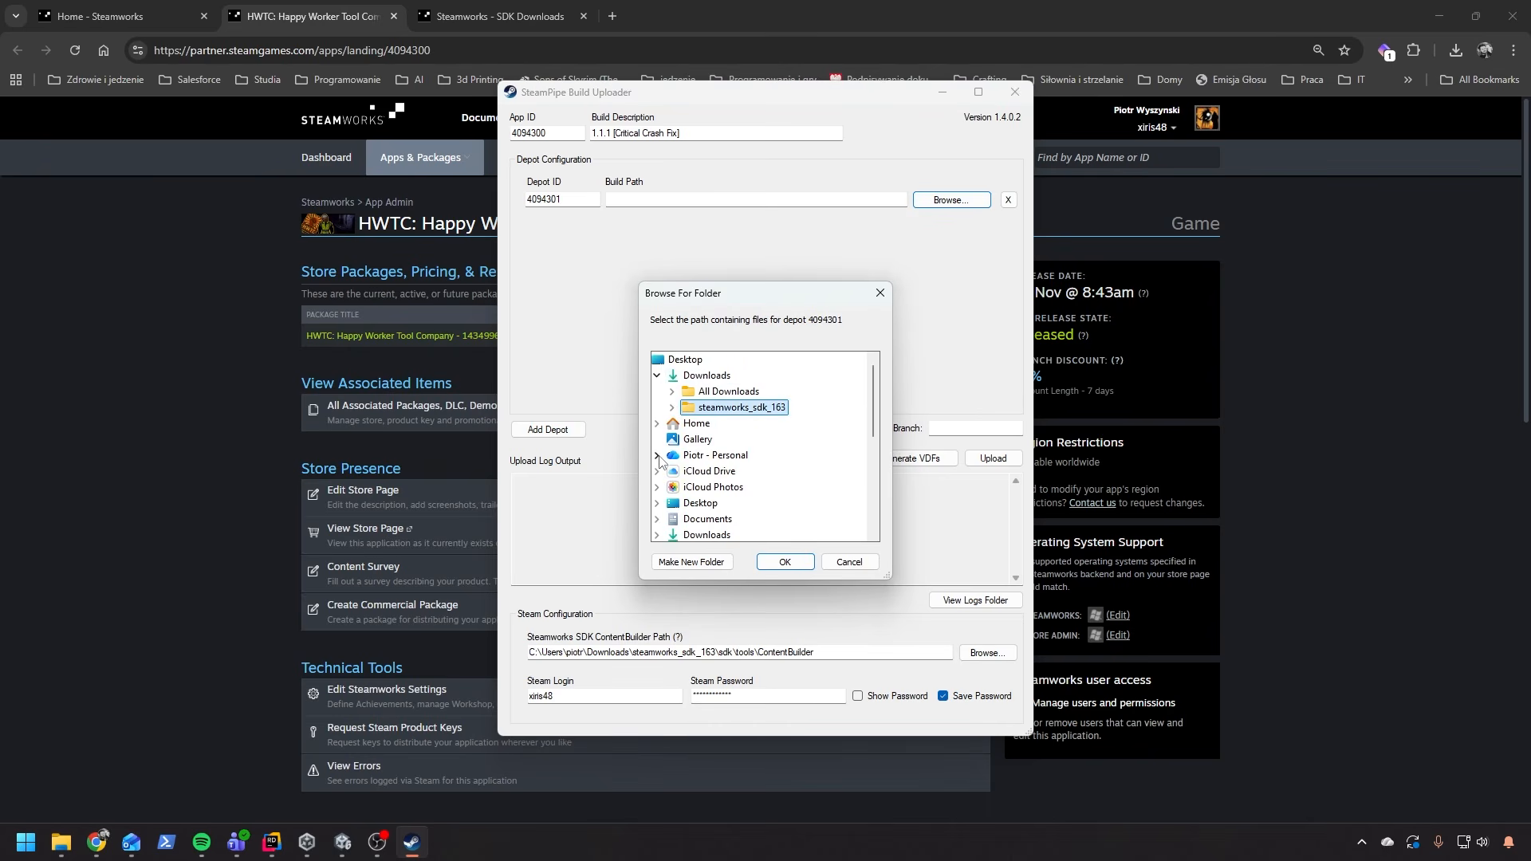
pyautogui.scroll(-2, 659, 460)
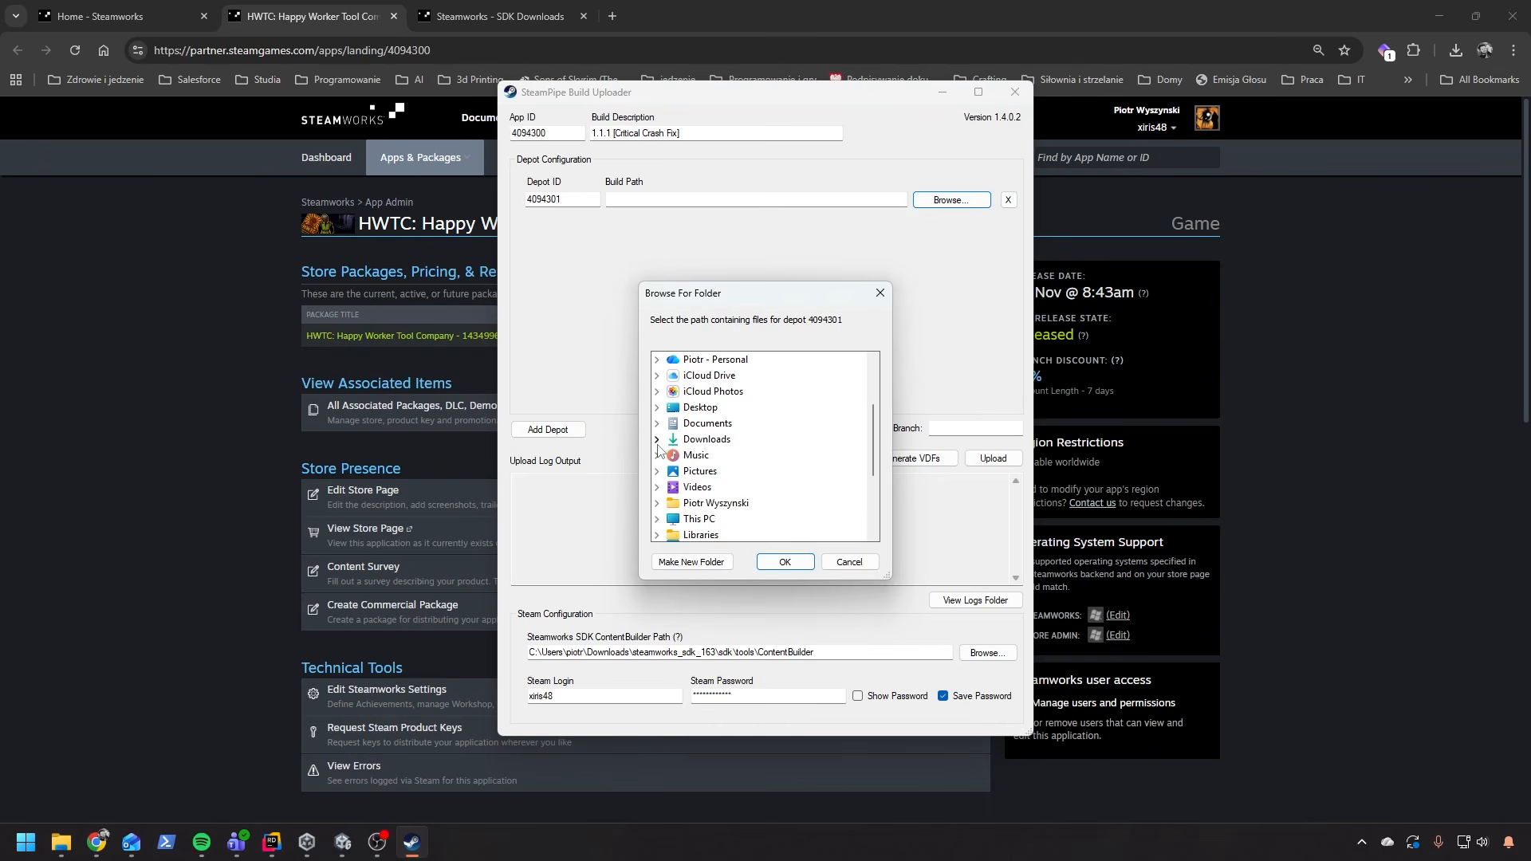
pyautogui.scroll(-1, 658, 450)
pyautogui.click(657, 455)
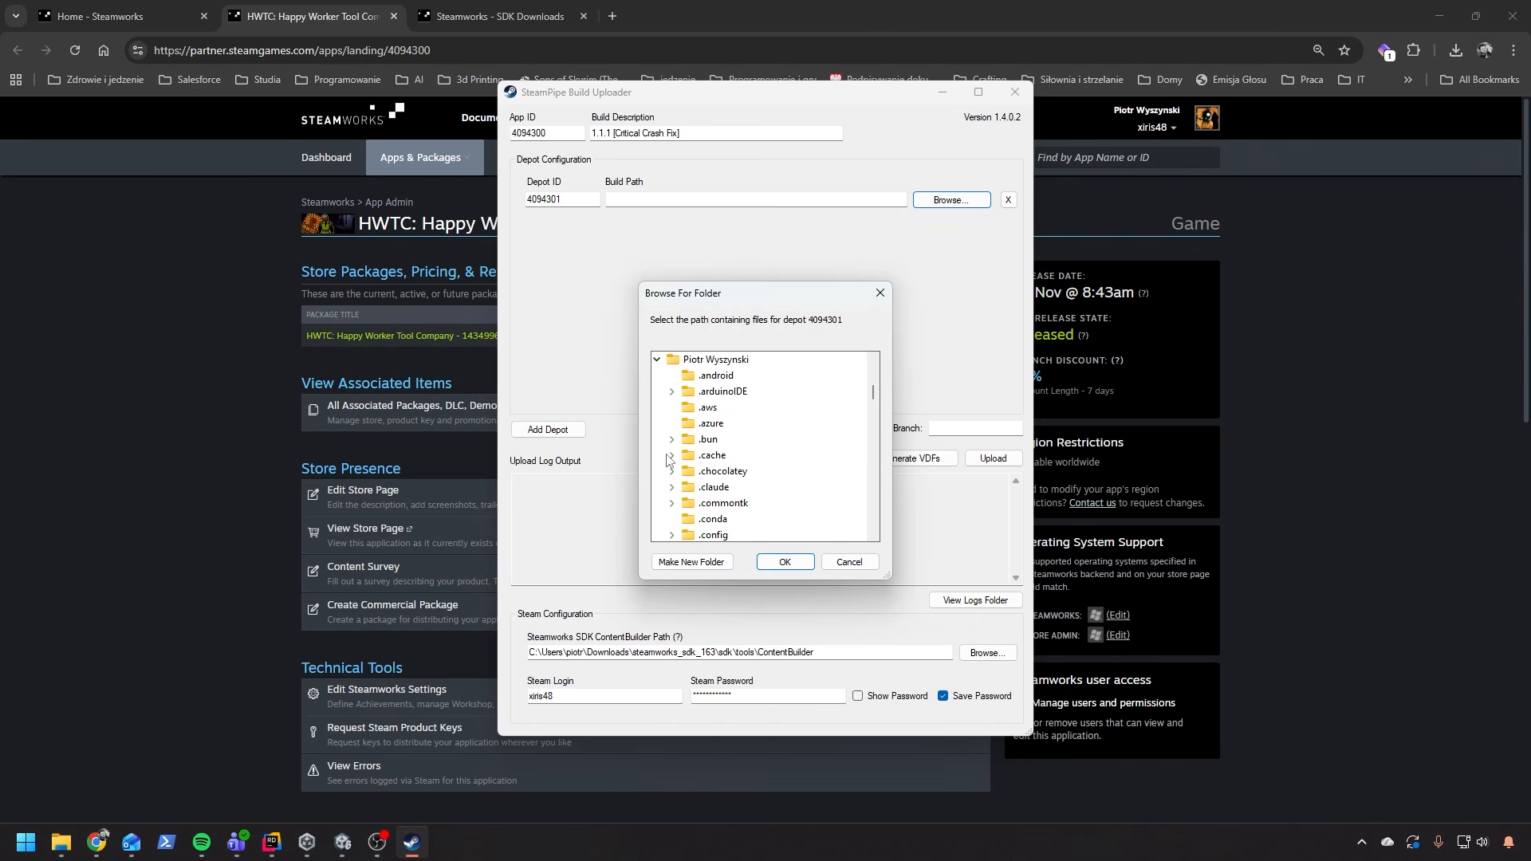
pyautogui.scroll(-15, 669, 460)
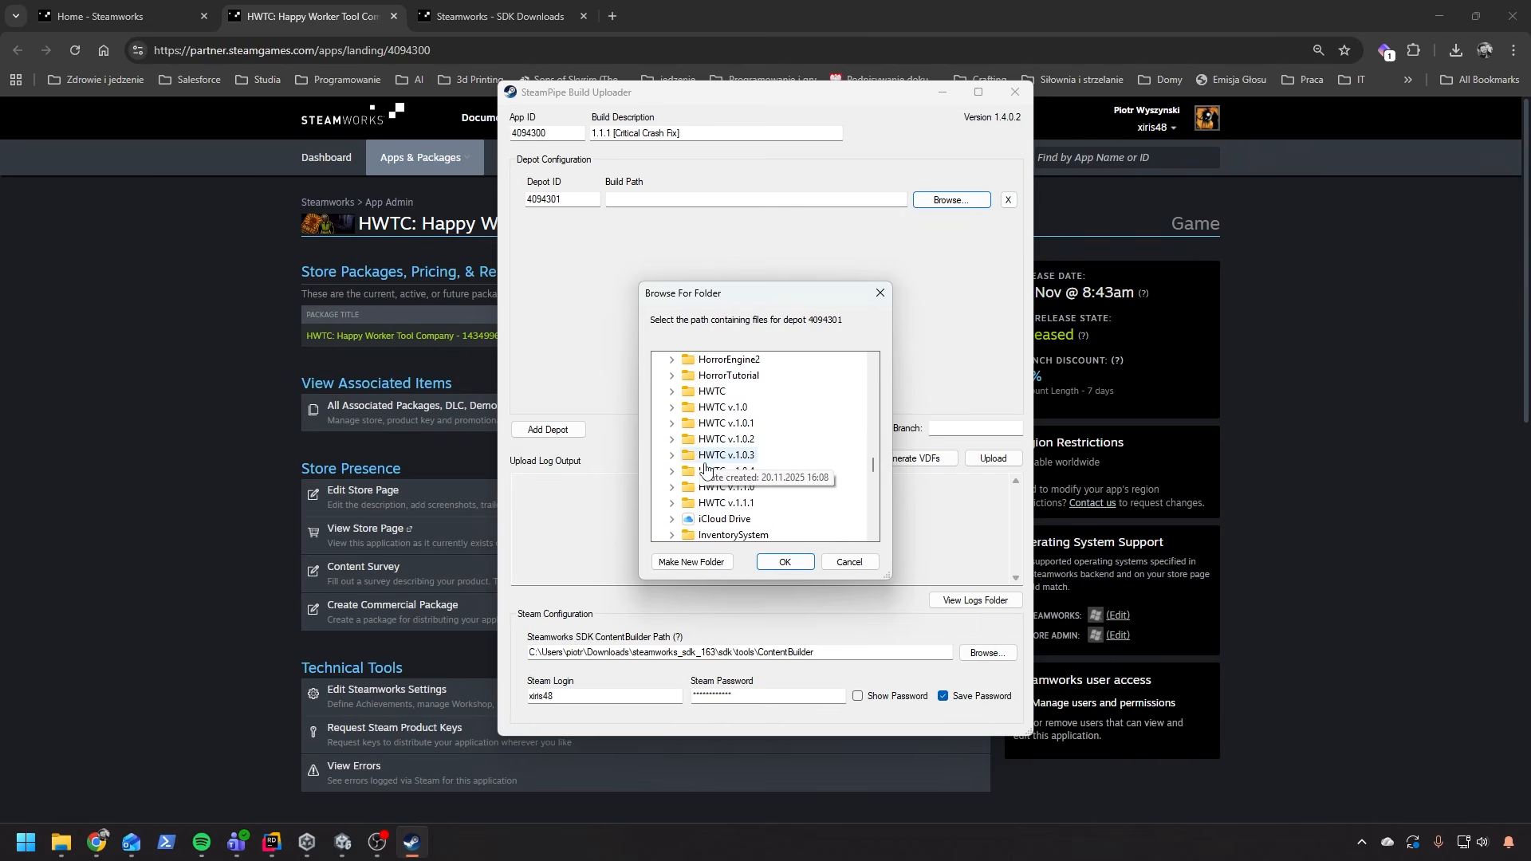
pyautogui.doubleClick(727, 503)
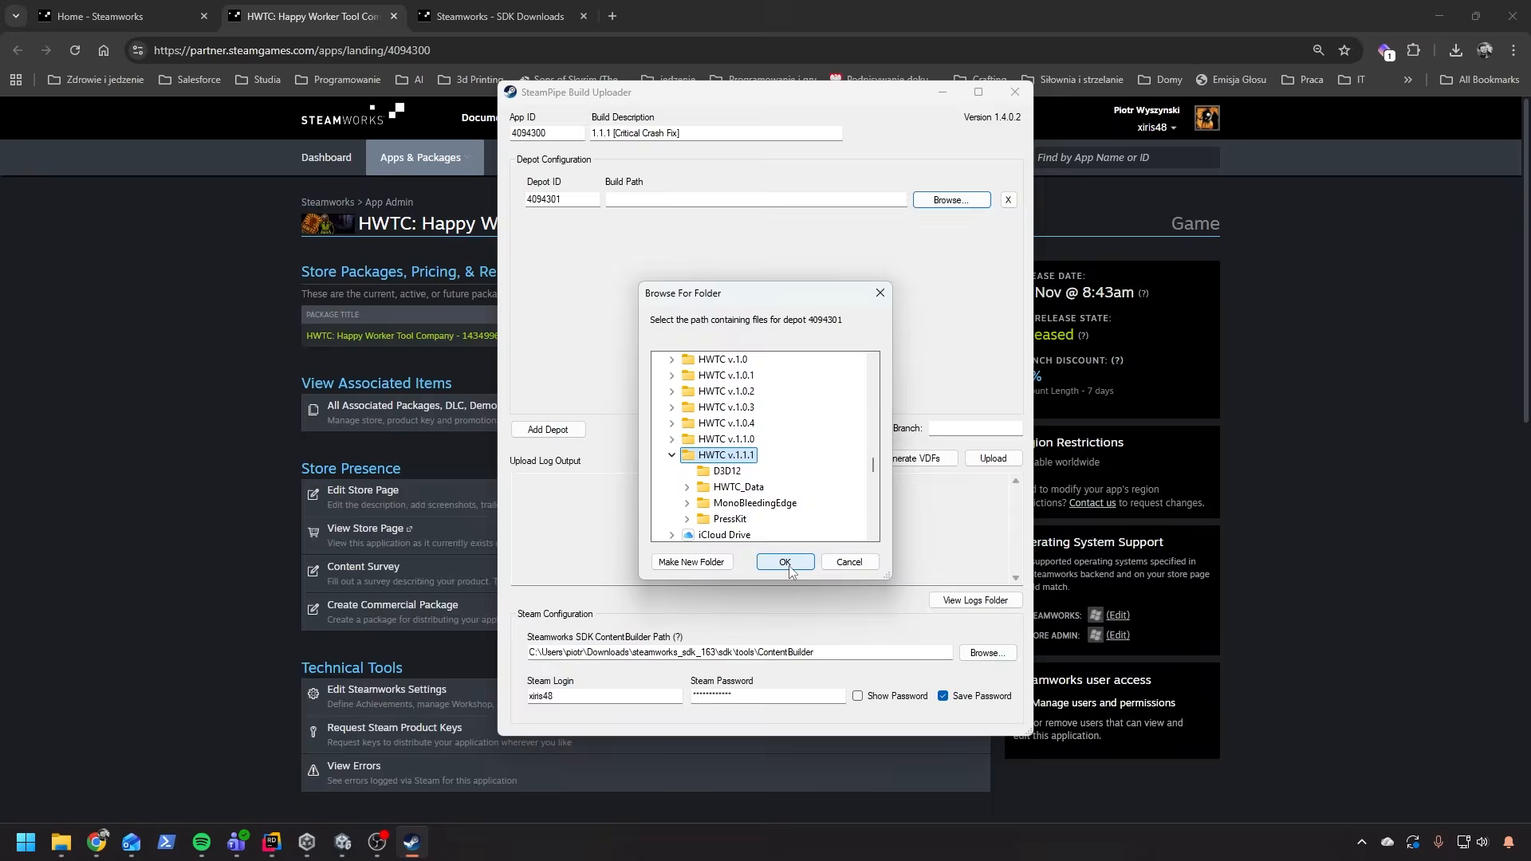
pyautogui.click(786, 563)
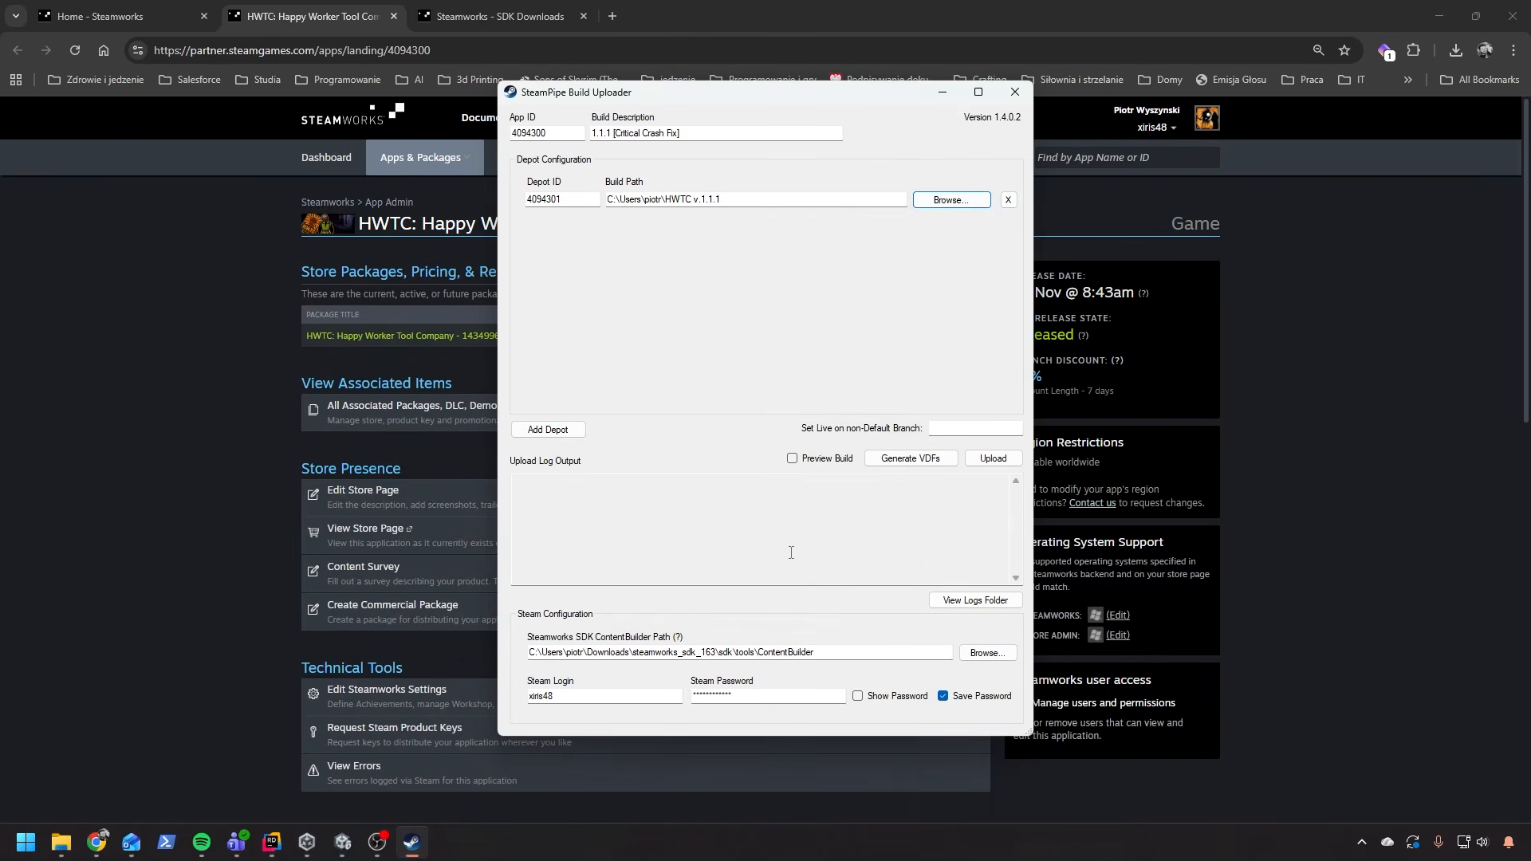
# Generate the app 4094300 and depot 4094301 VDF scripts and start the upload
pyautogui.click(890, 451)
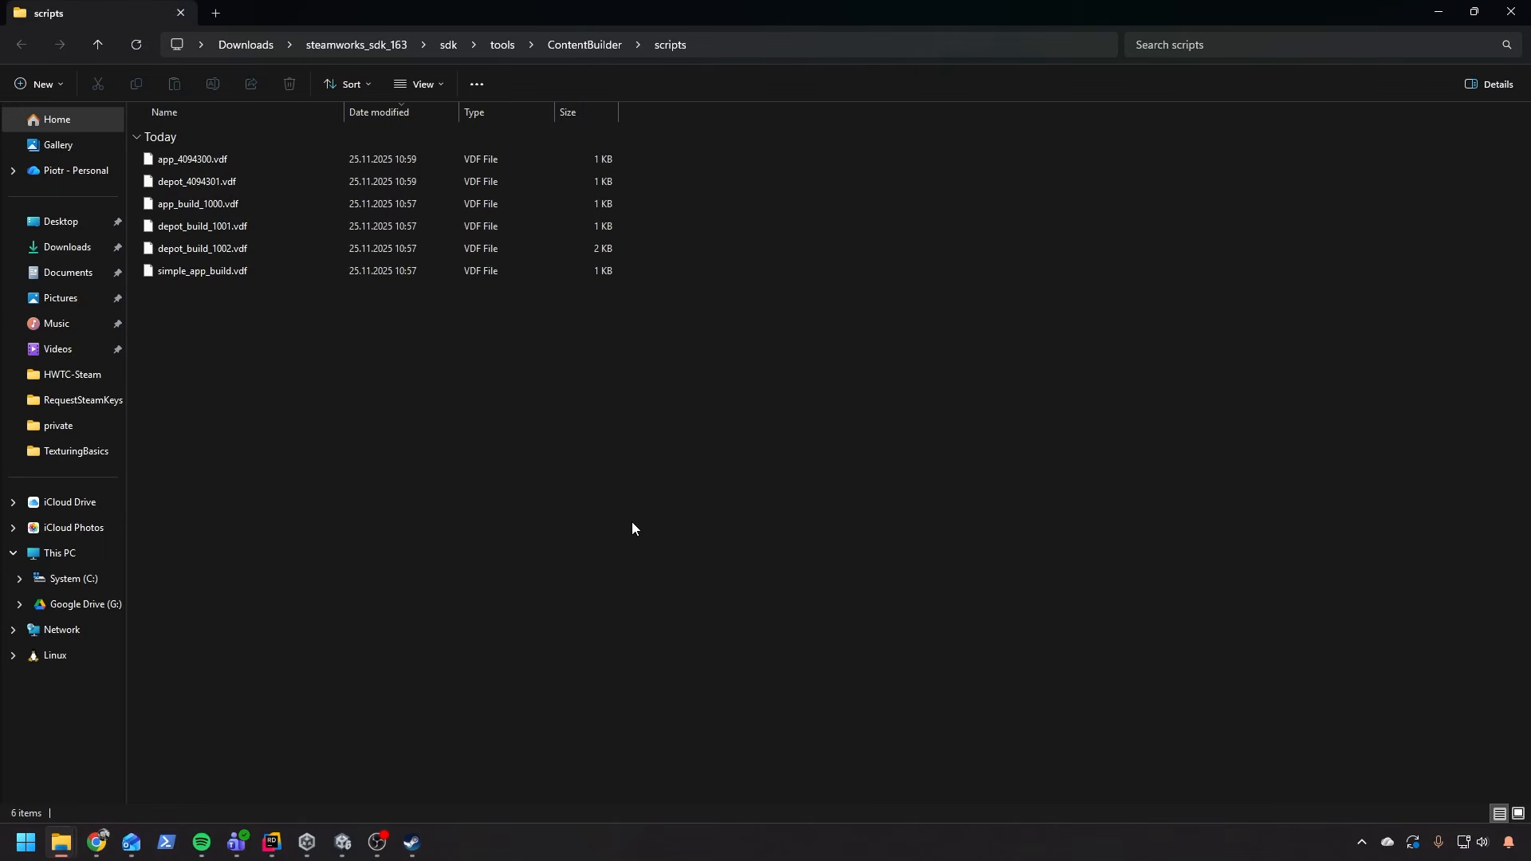
pyautogui.click(418, 845)
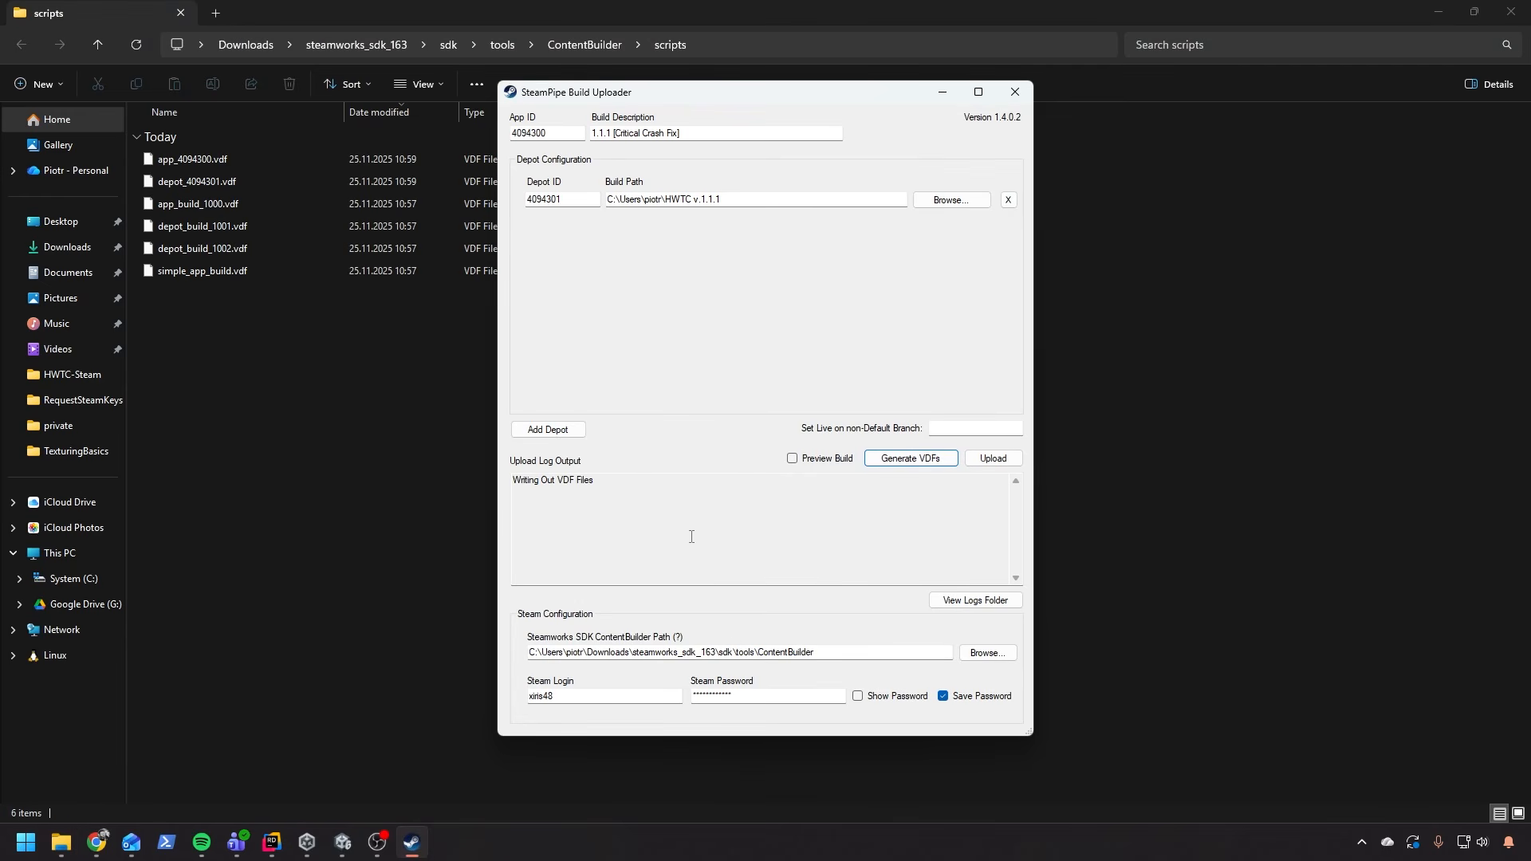
pyautogui.click(993, 459)
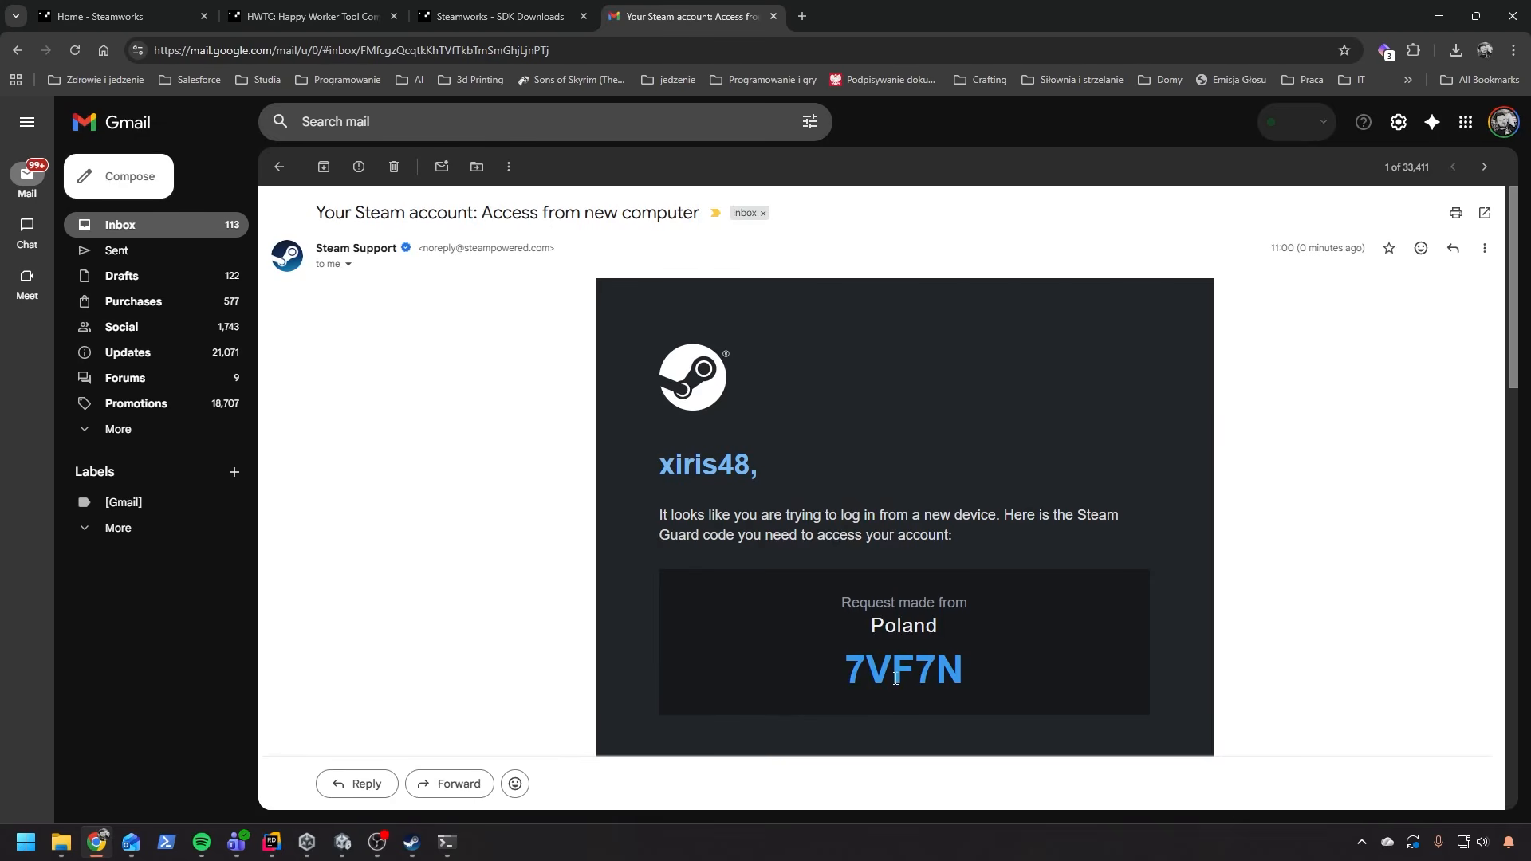
# Copy the Steam Guard code from the Steam e-mail and submit it in the steamcmd console
pyautogui.doubleClick(920, 669)
pyautogui.click(1438, 16)
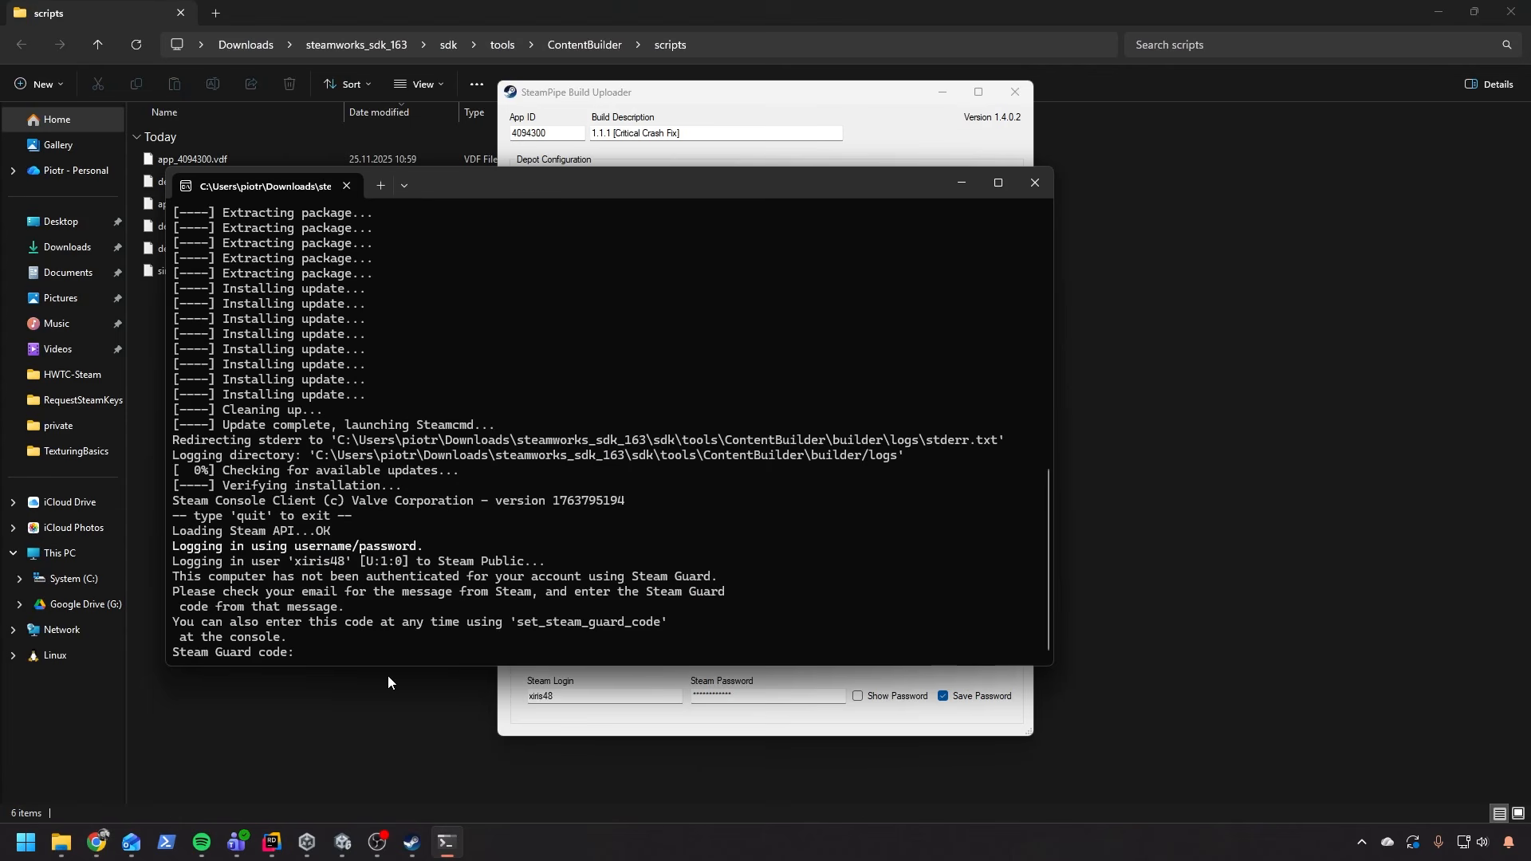
pyautogui.press('Return')
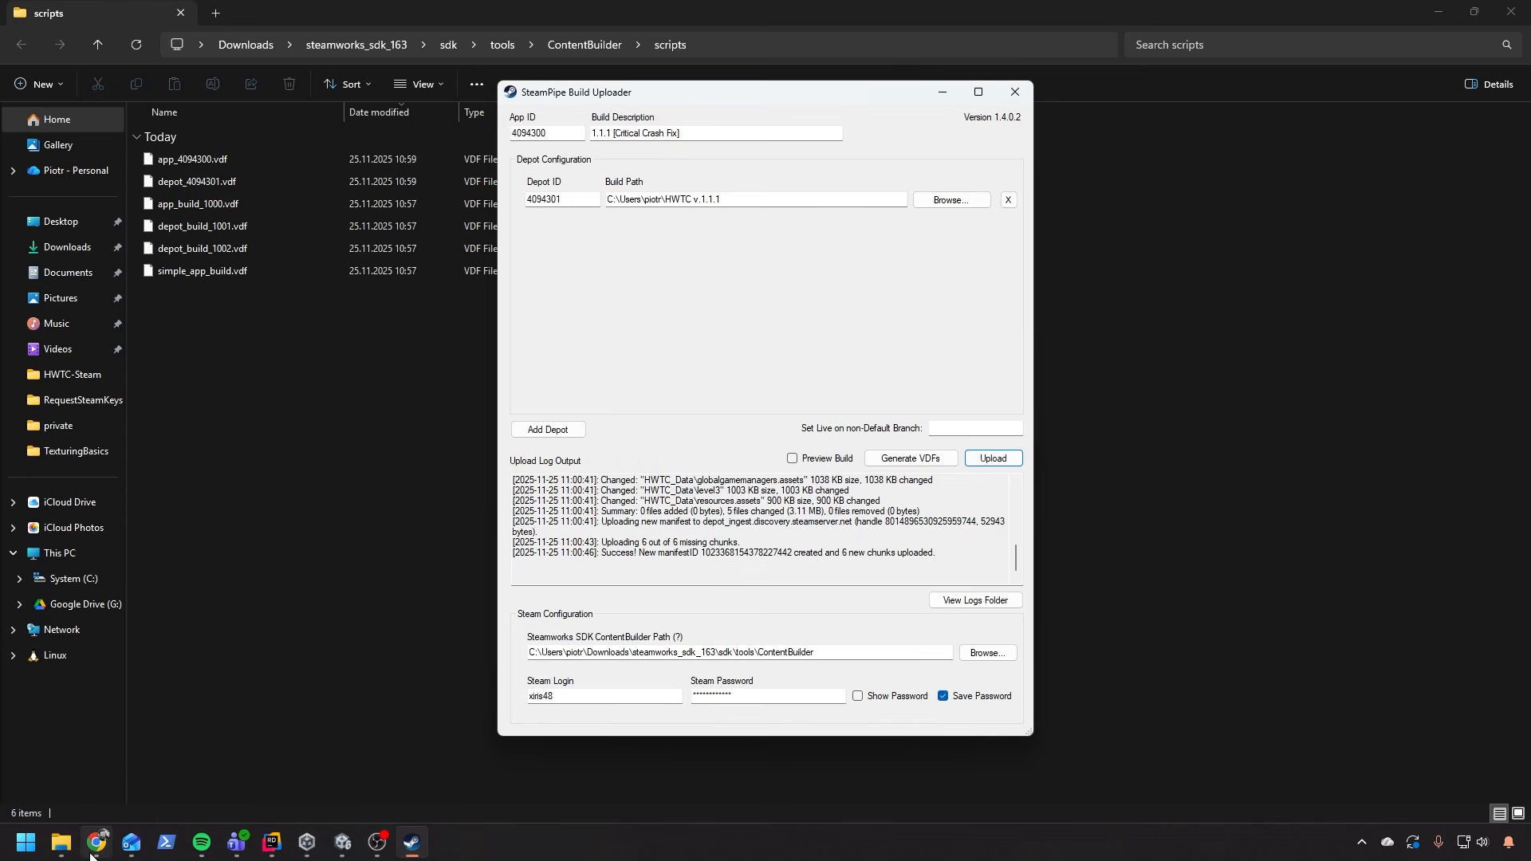
# From the Steamworks dashboard, list all apps and go to HWTC's App Data Admin page
pyautogui.click(96, 842)
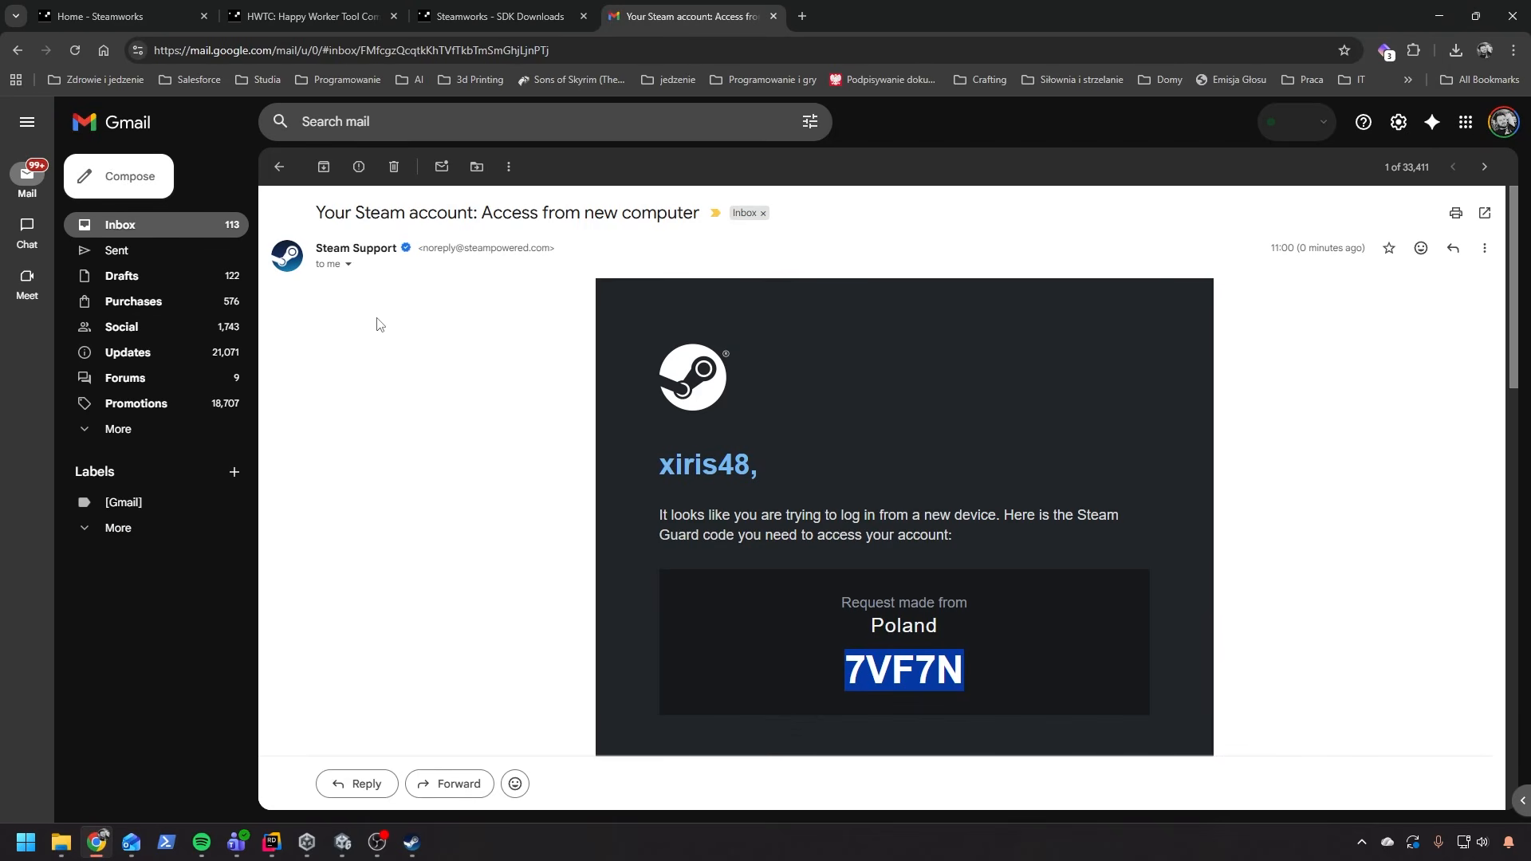
pyautogui.click(113, 26)
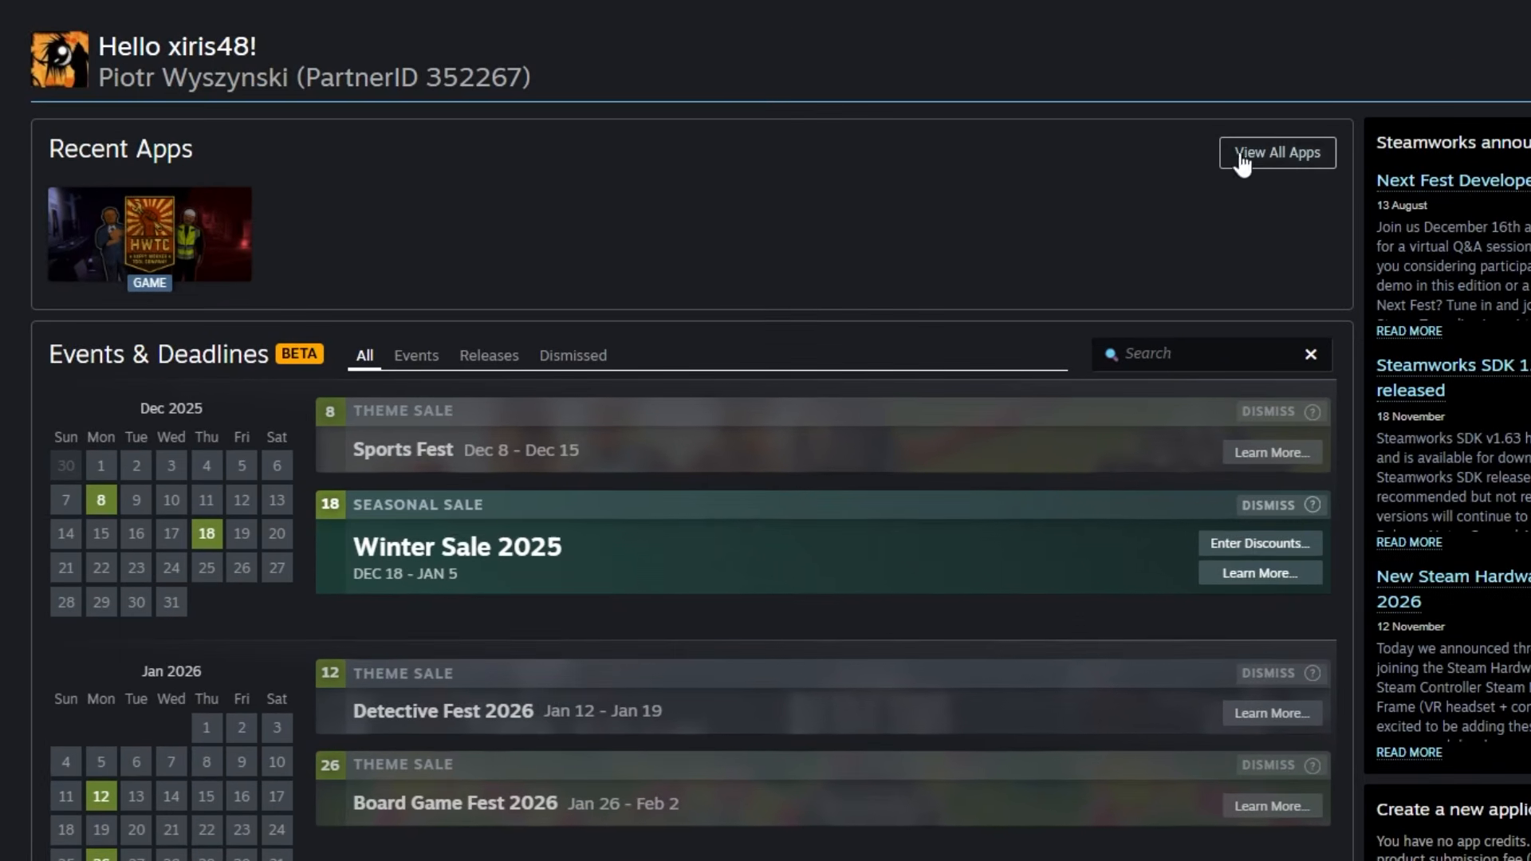
pyautogui.click(1052, 283)
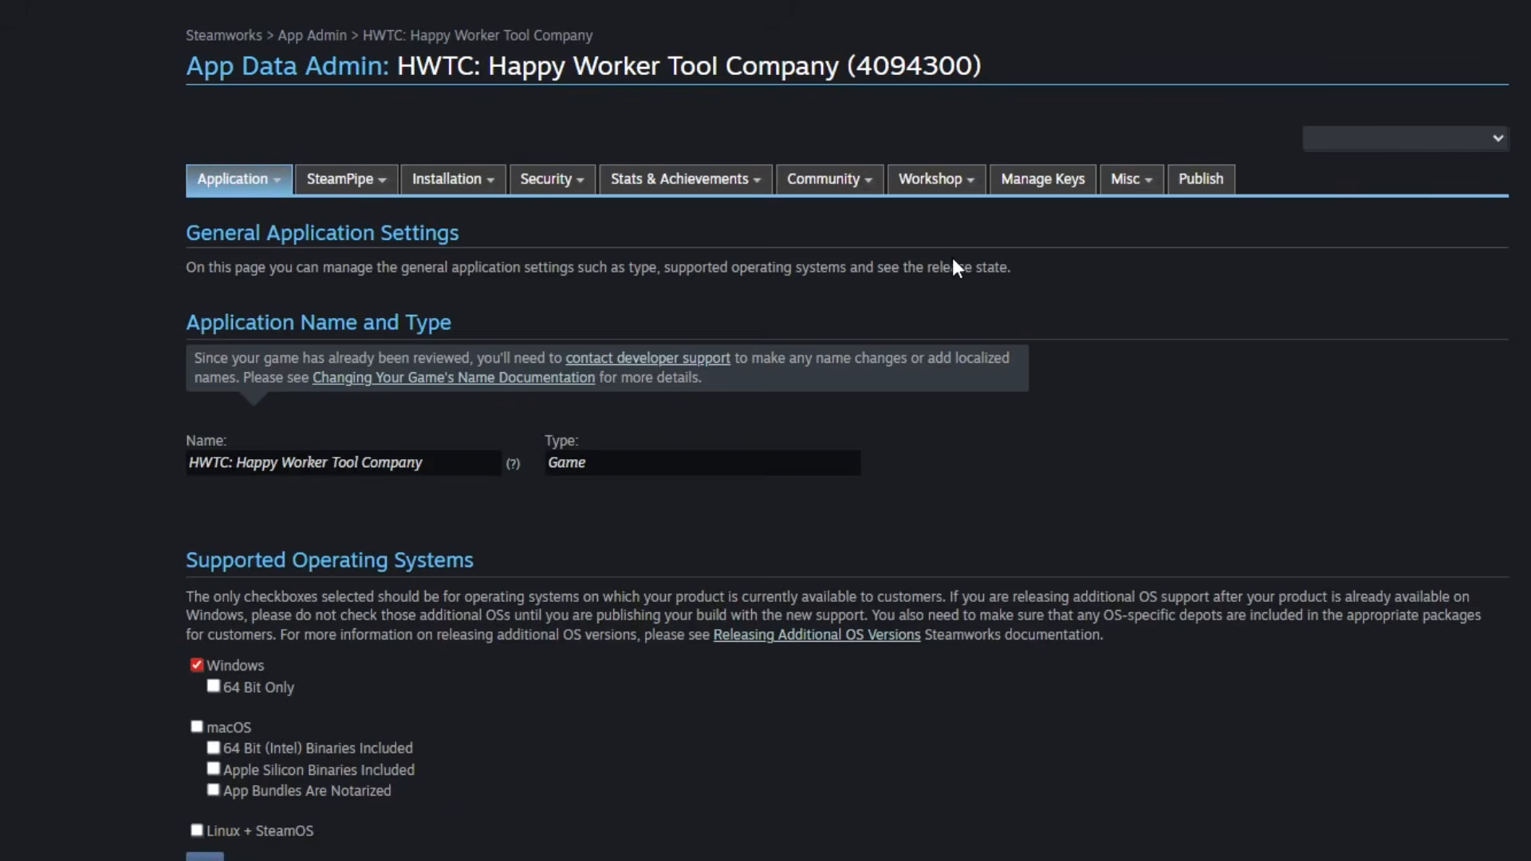
pyautogui.moveTo(351, 179)
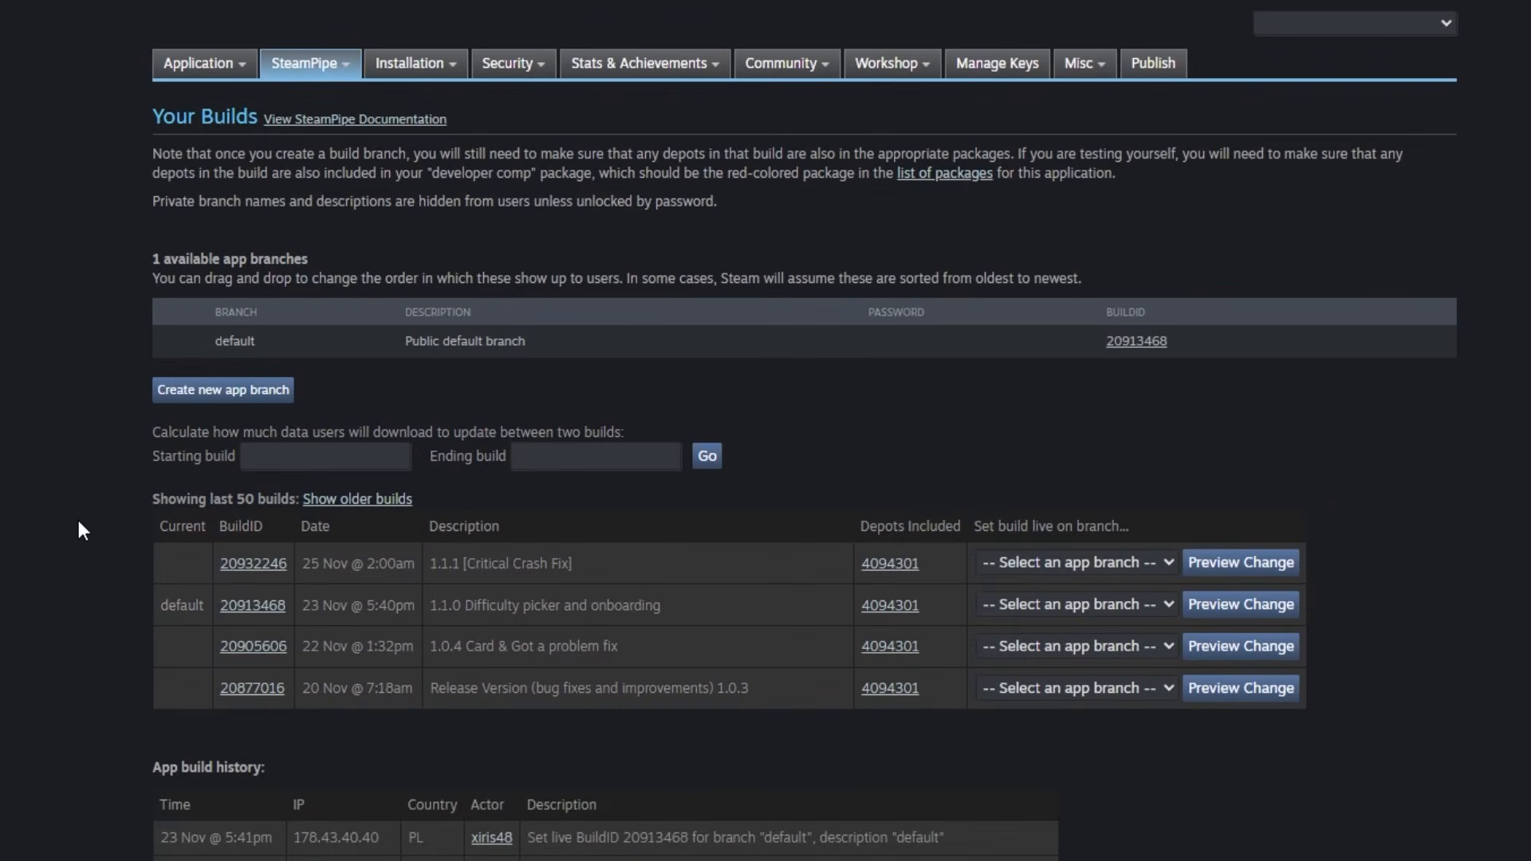
# Assign build 20932246 to the default branch and preview the change
pyautogui.scroll(-3, 79, 524)
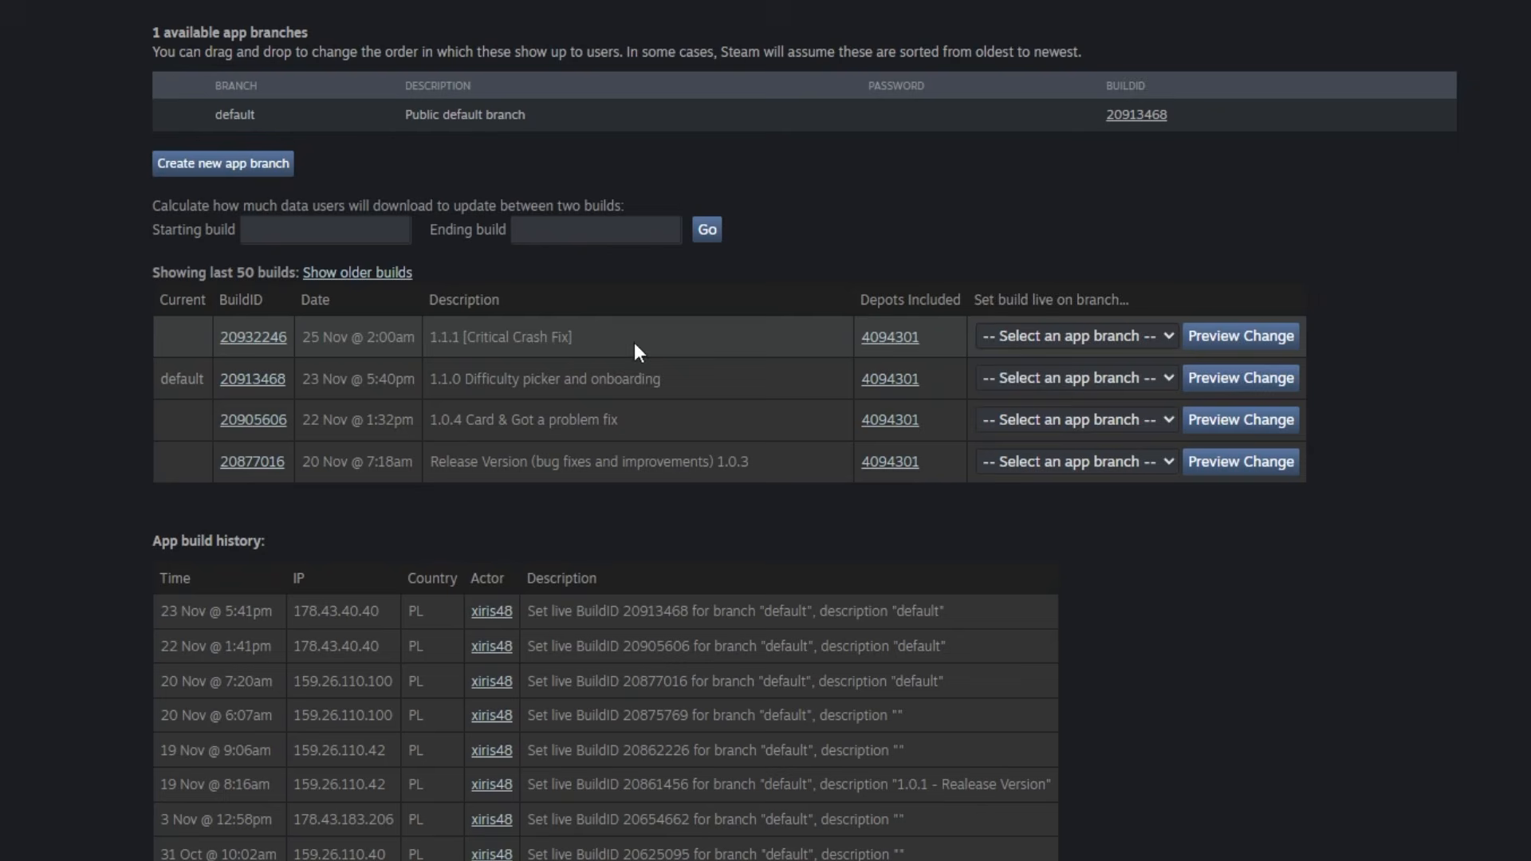
pyautogui.click(1014, 335)
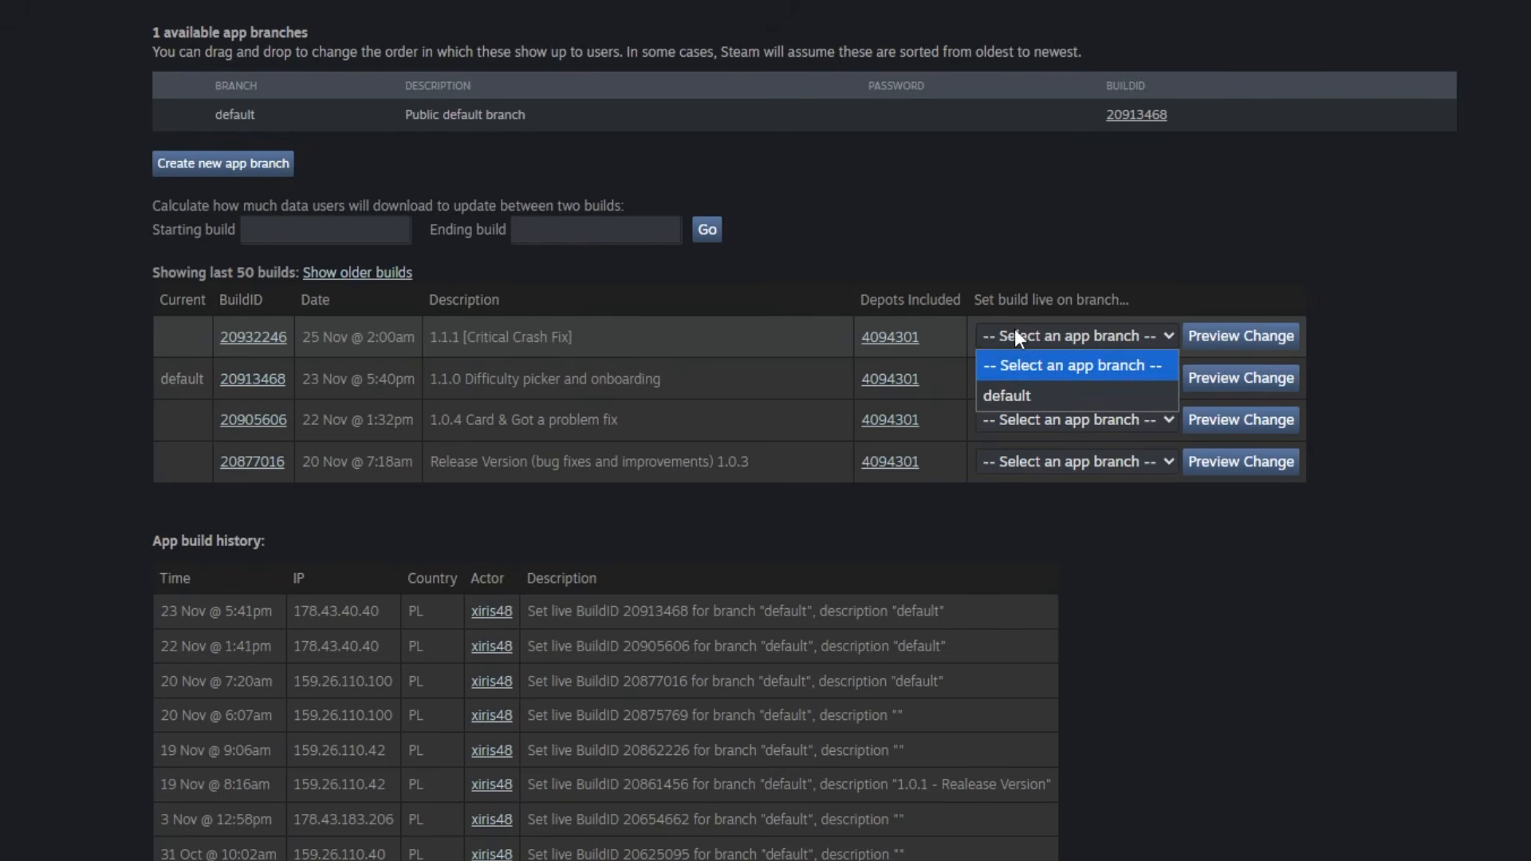
pyautogui.click(1000, 393)
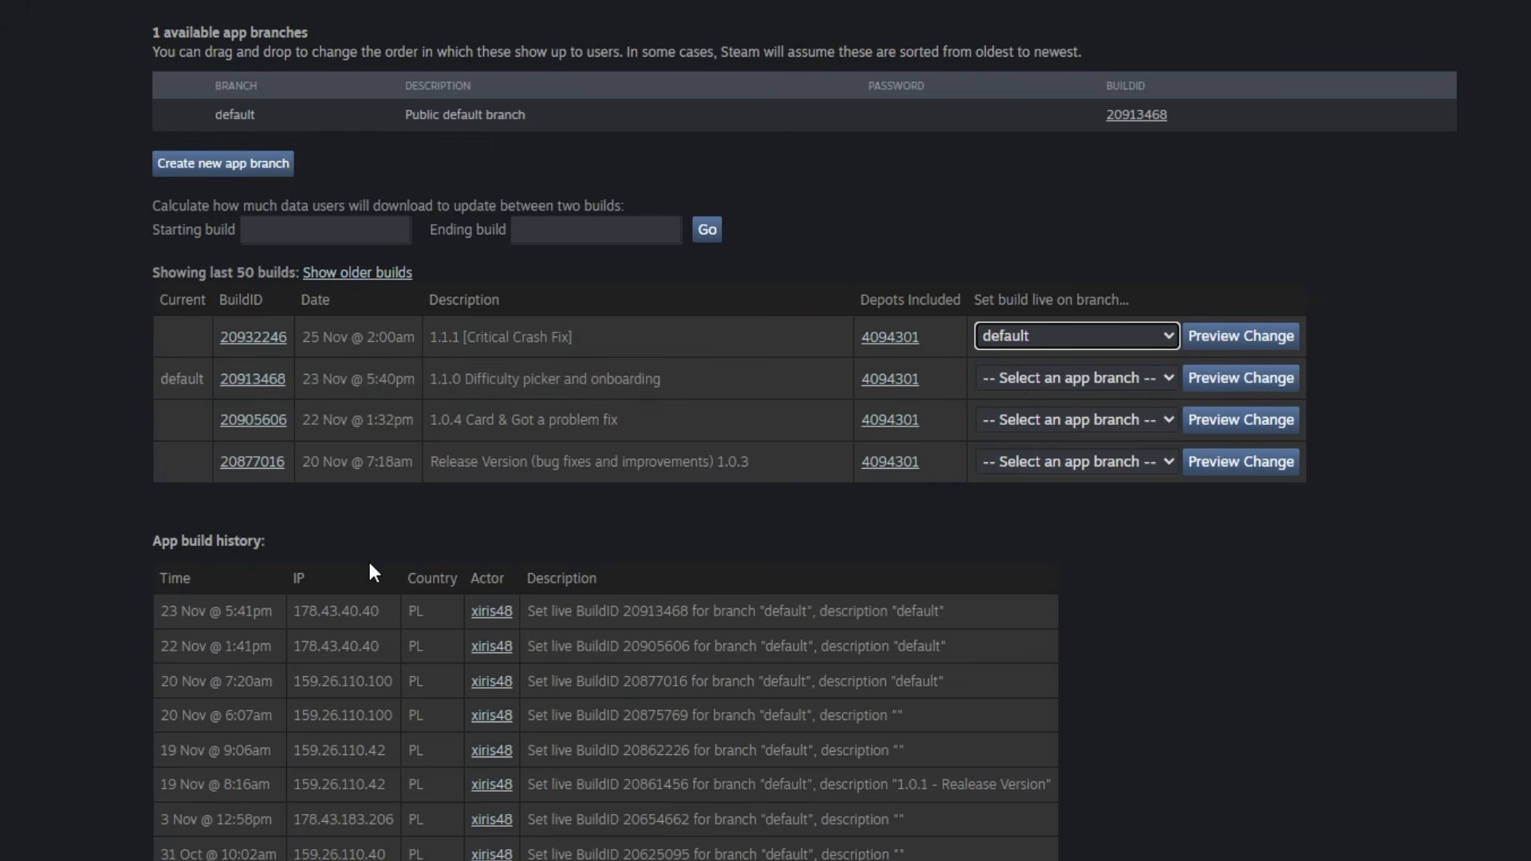
pyautogui.click(1243, 339)
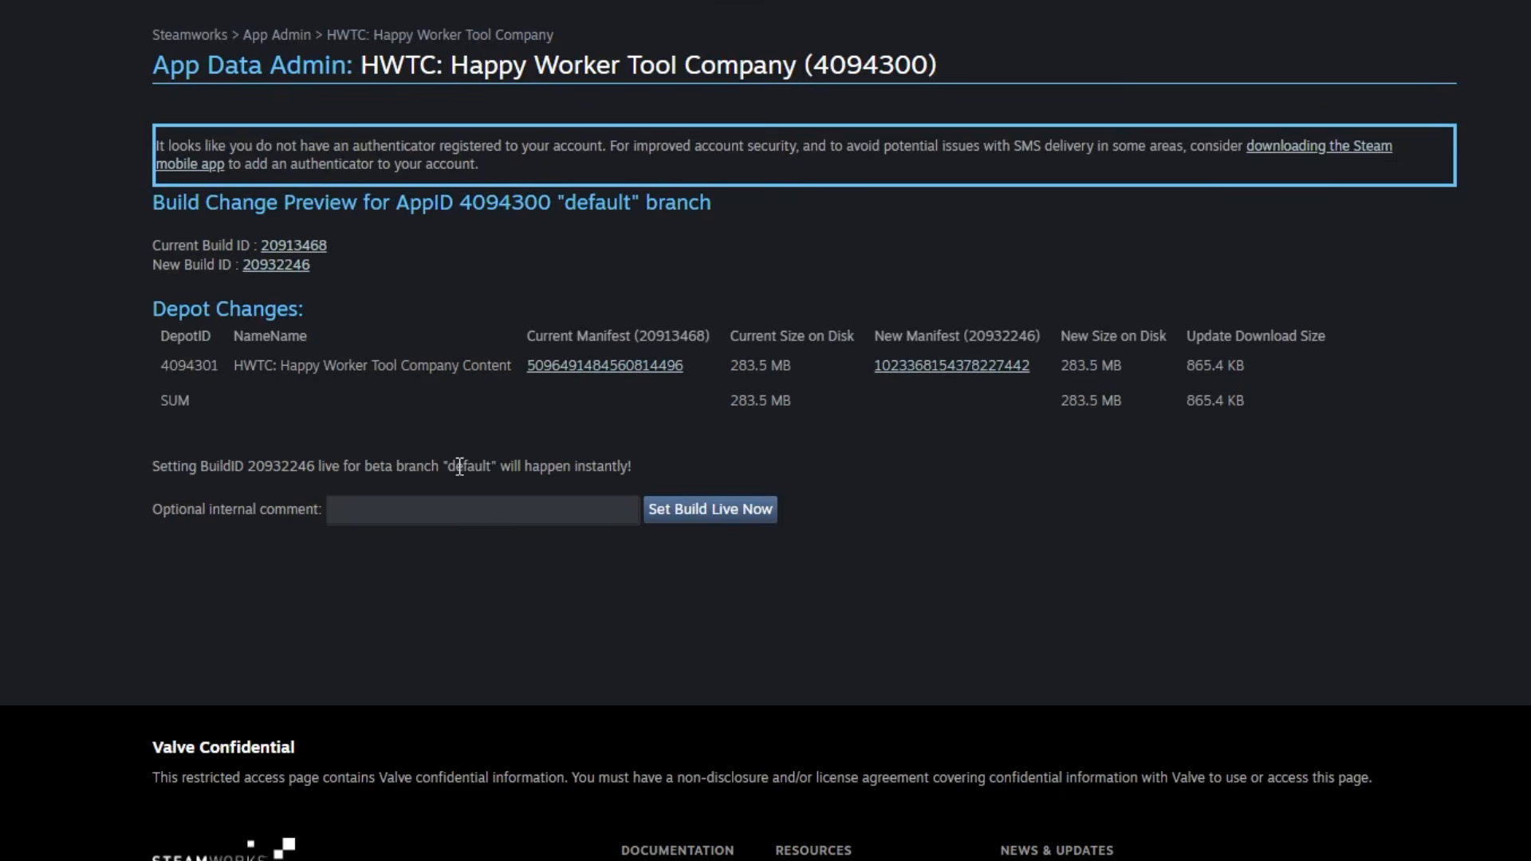
# Comment 'default', set build 20932246 live now, and confirm with the texted SMS code
pyautogui.click(478, 515)
pyautogui.write('default')
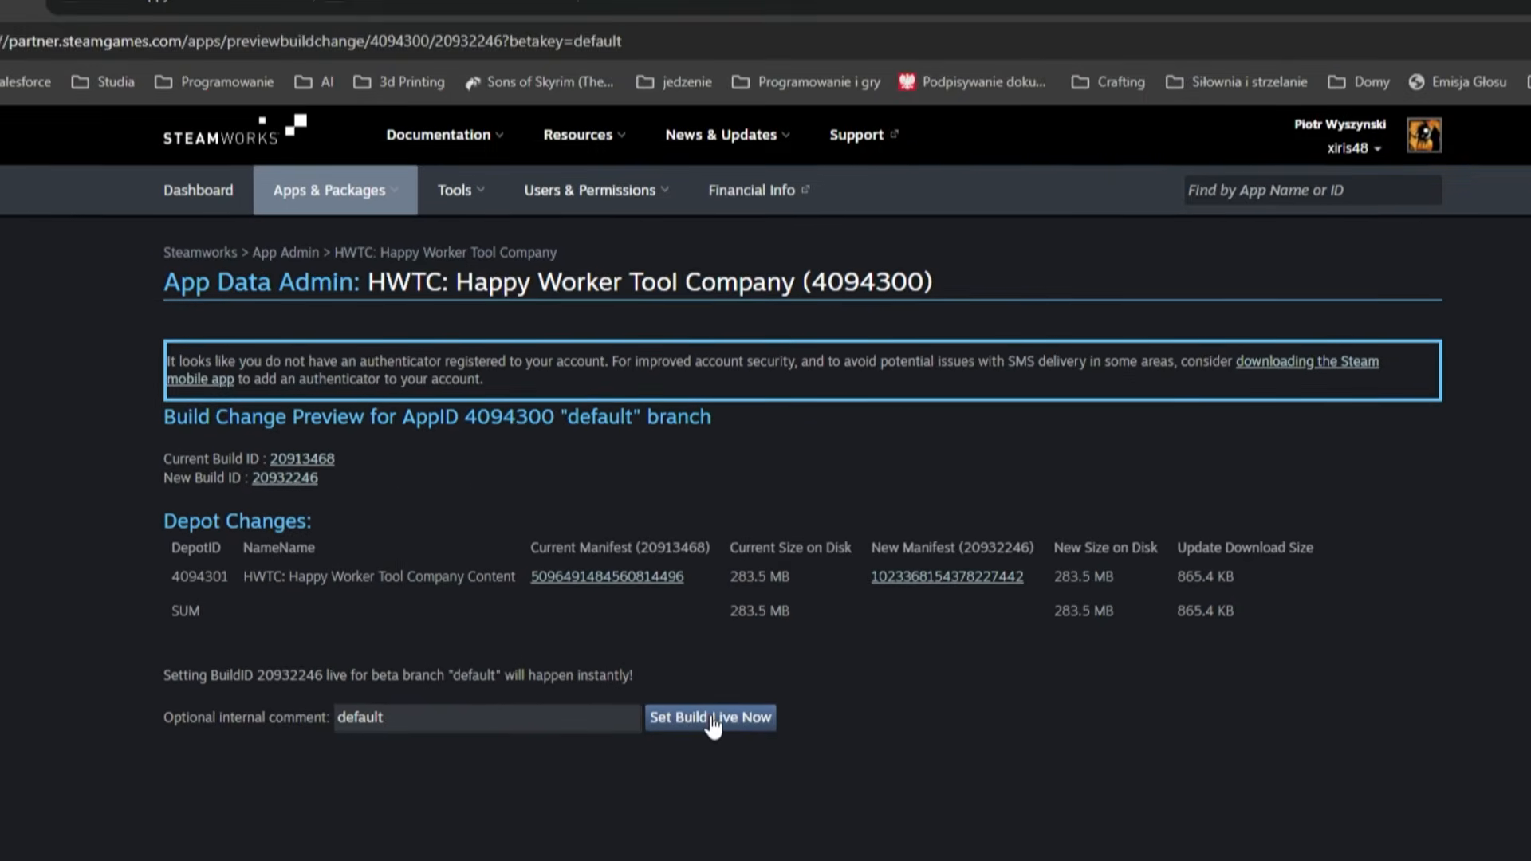
pyautogui.click(712, 517)
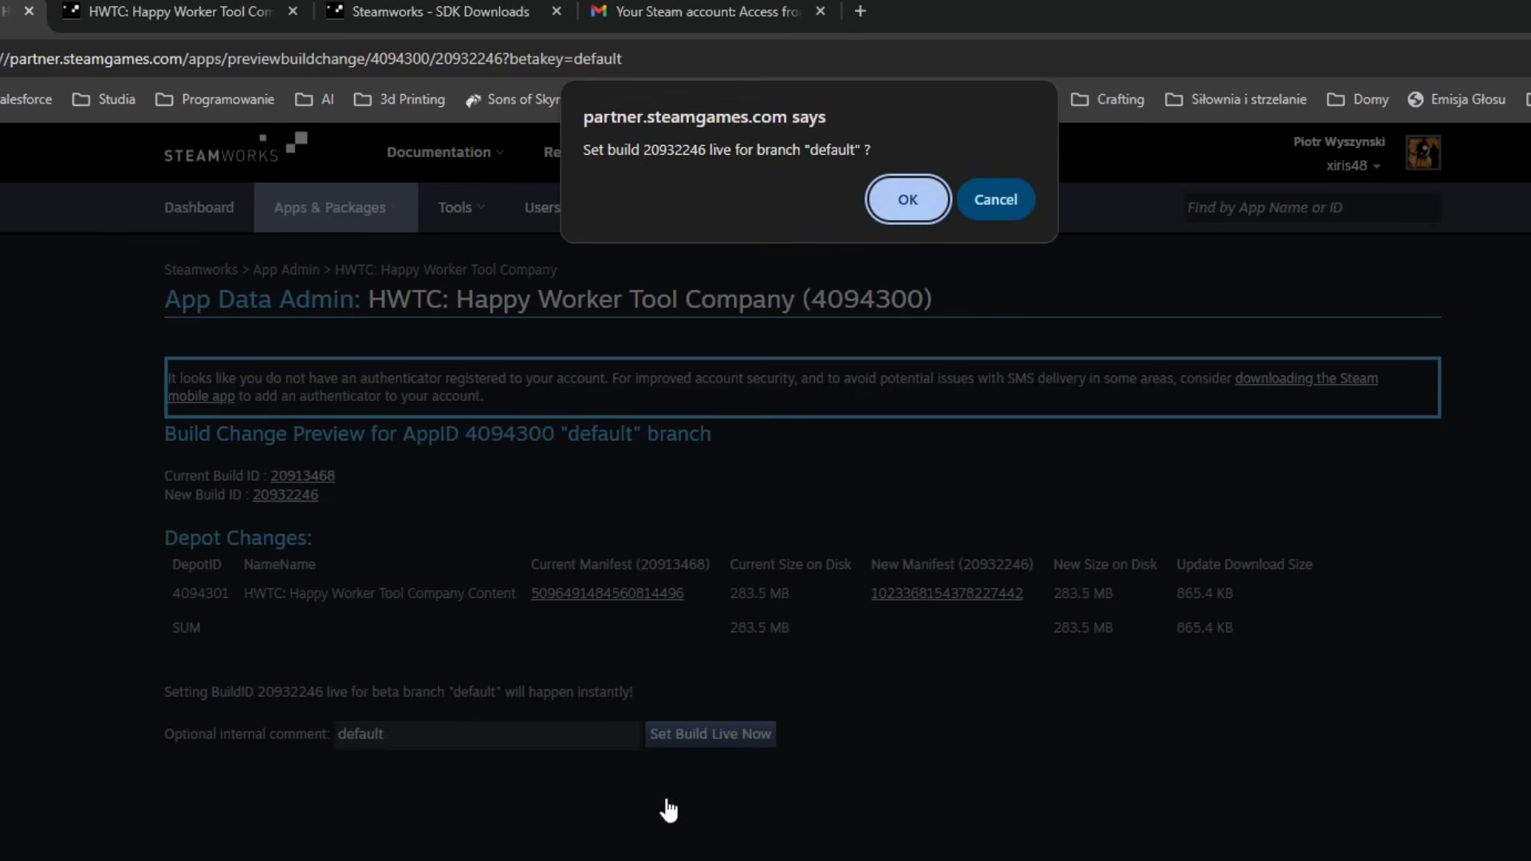
pyautogui.click(909, 199)
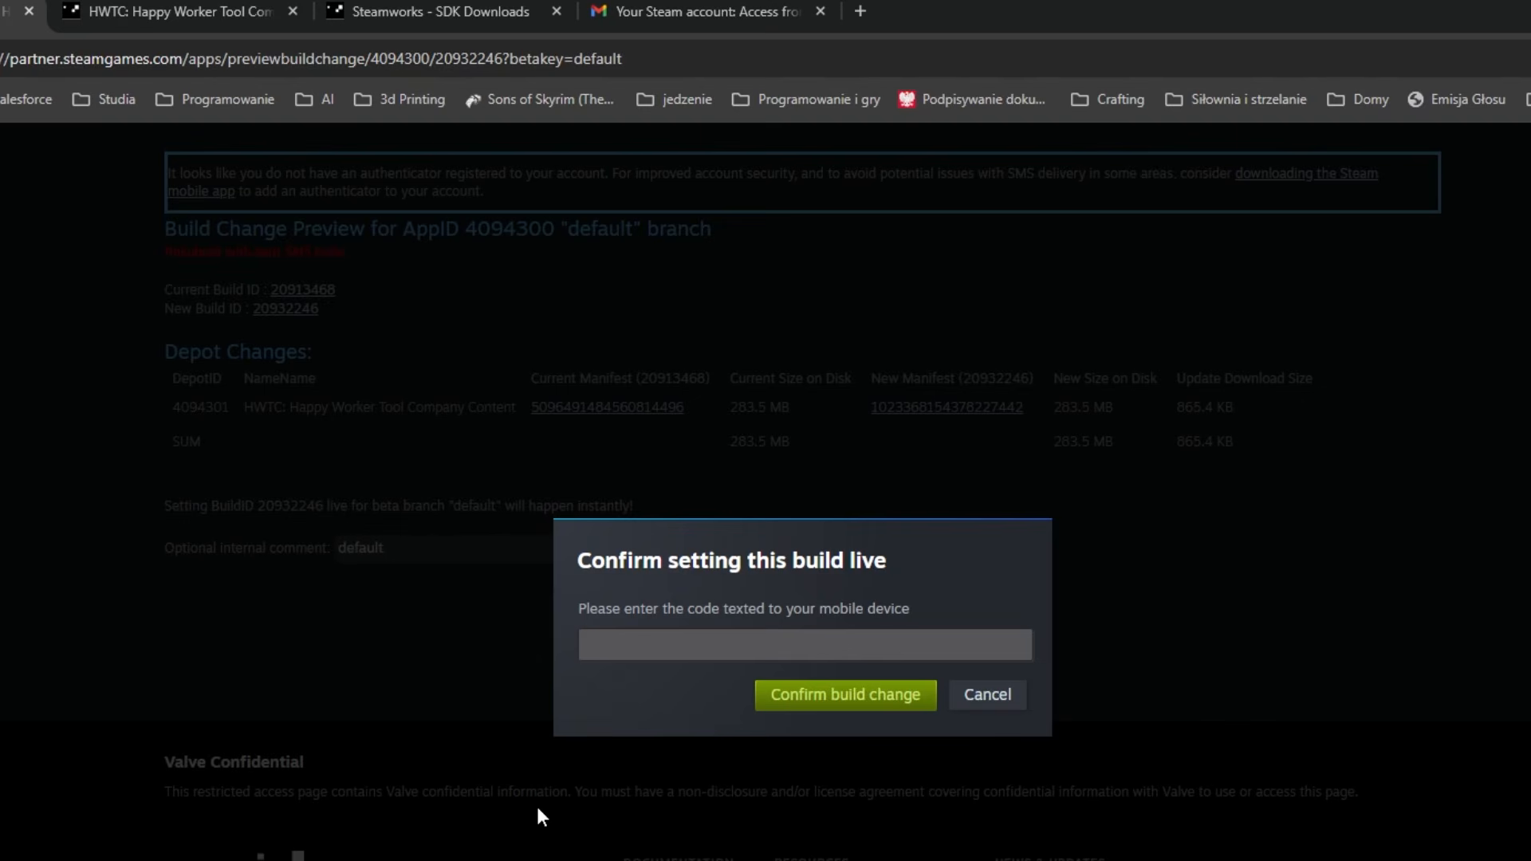
pyautogui.click(807, 702)
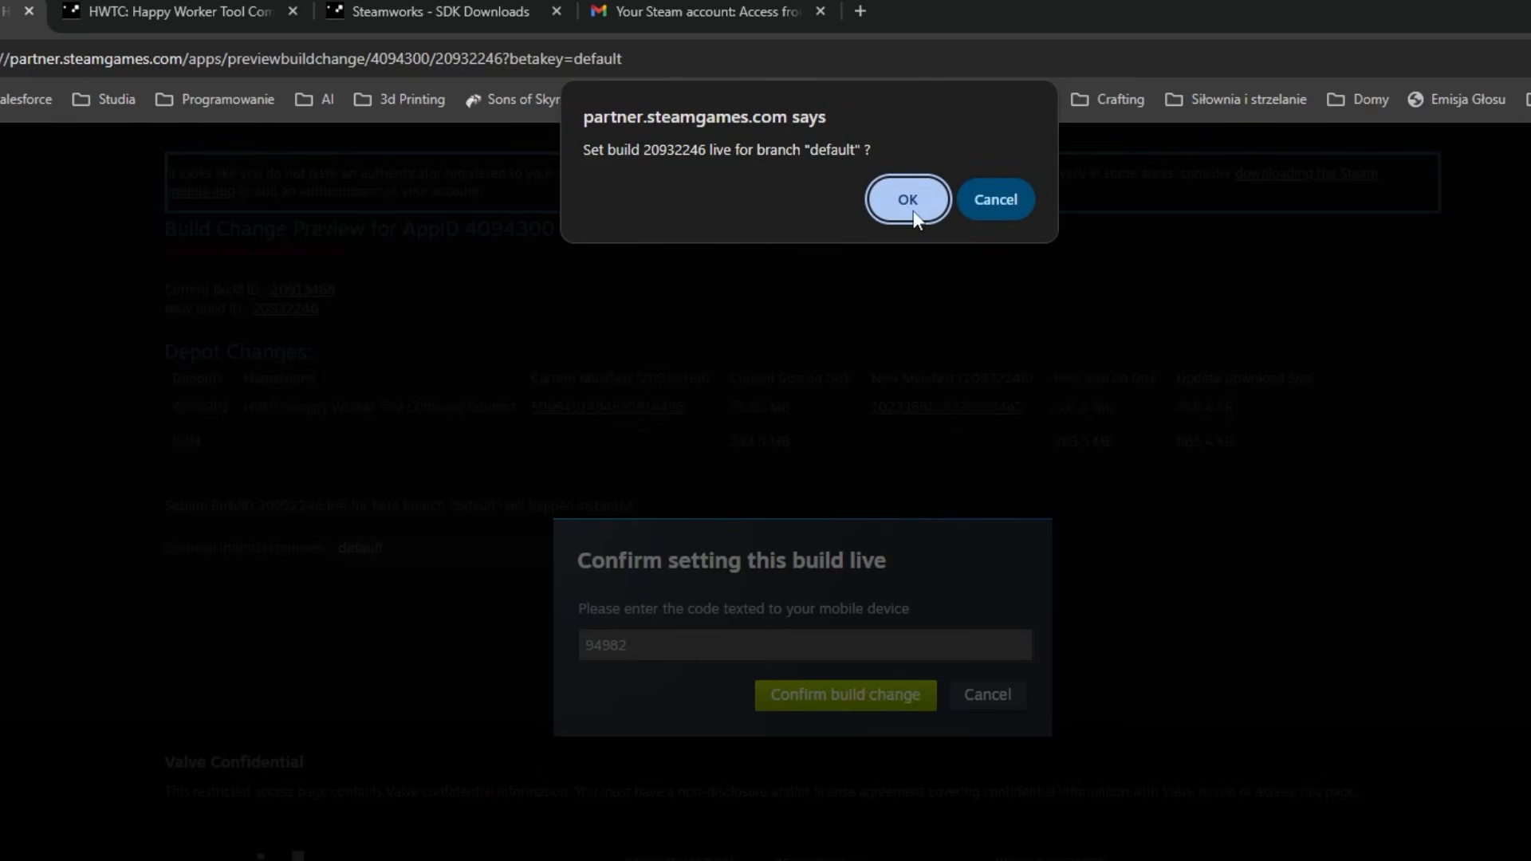
pyautogui.click(909, 199)
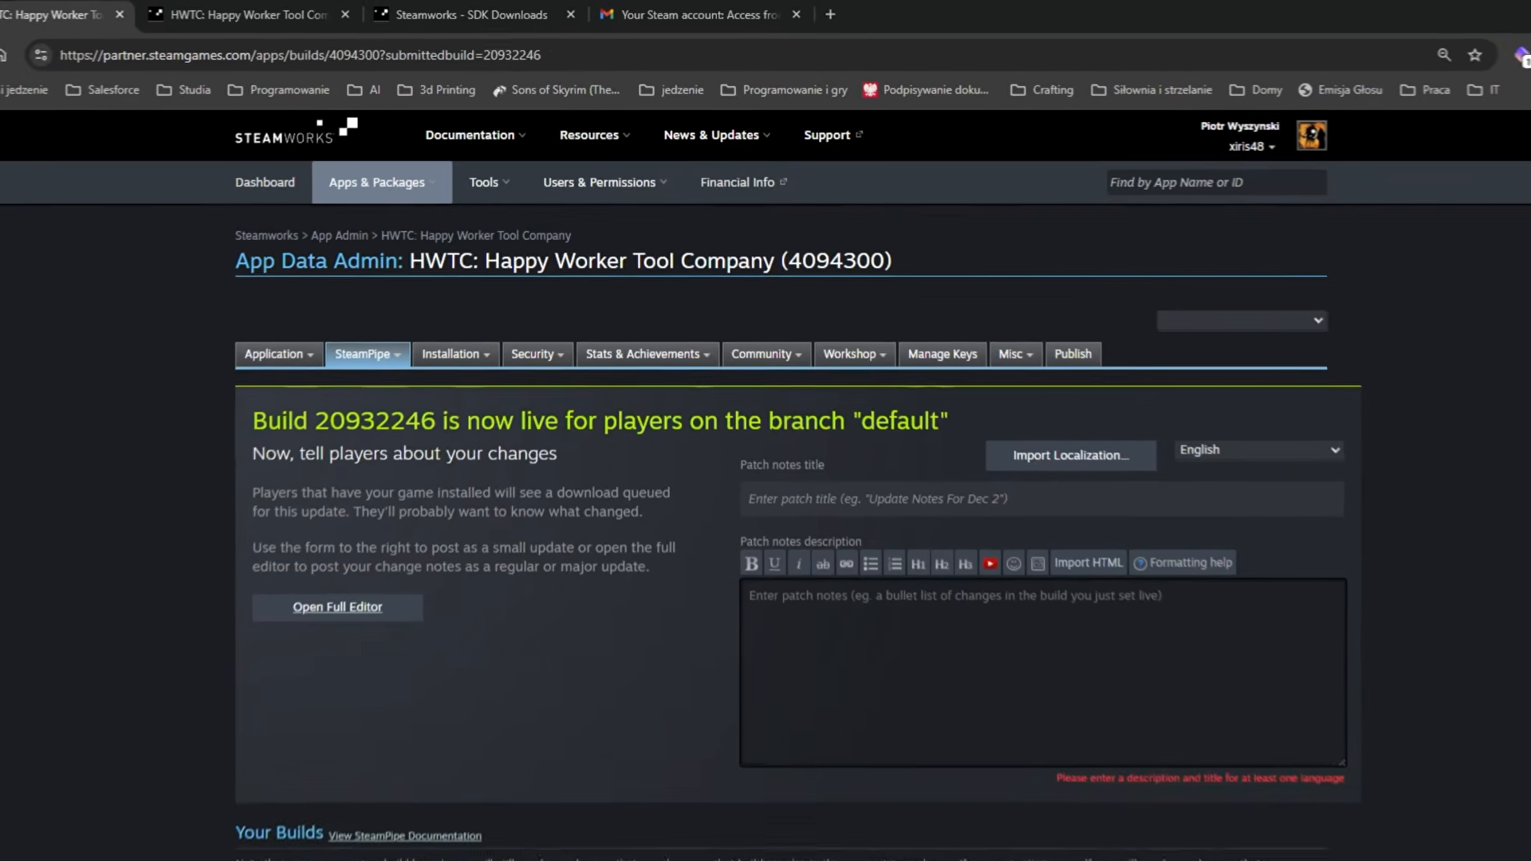
# Enter the patch notes title '1.1.1 [Critical Crash Fix]' and paste the prepared description
pyautogui.click(803, 577)
pyautogui.write('1.')
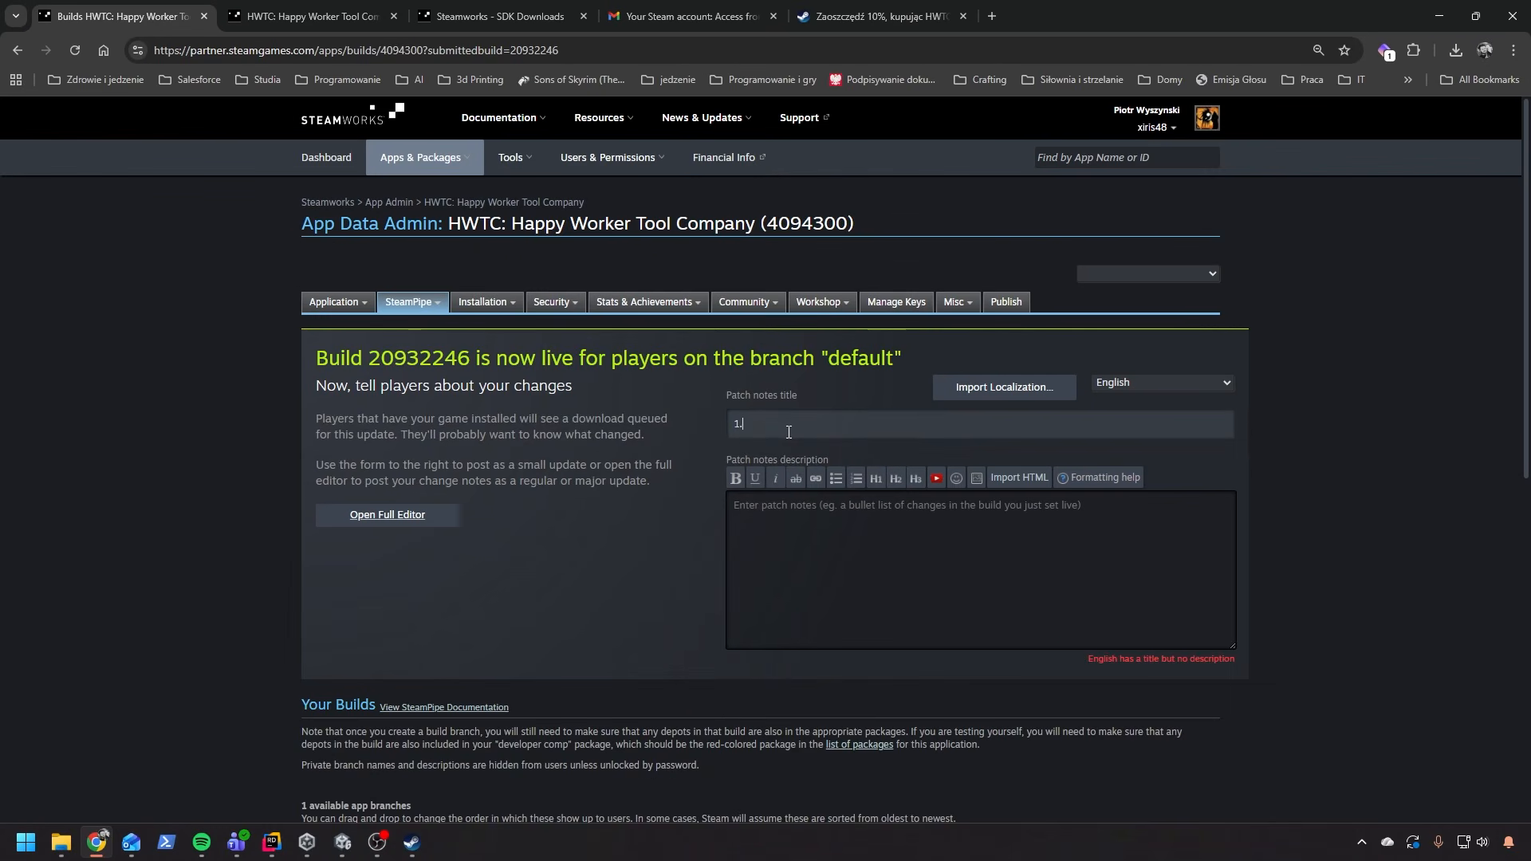
pyautogui.write('1.1 [Critical Crash Fix')
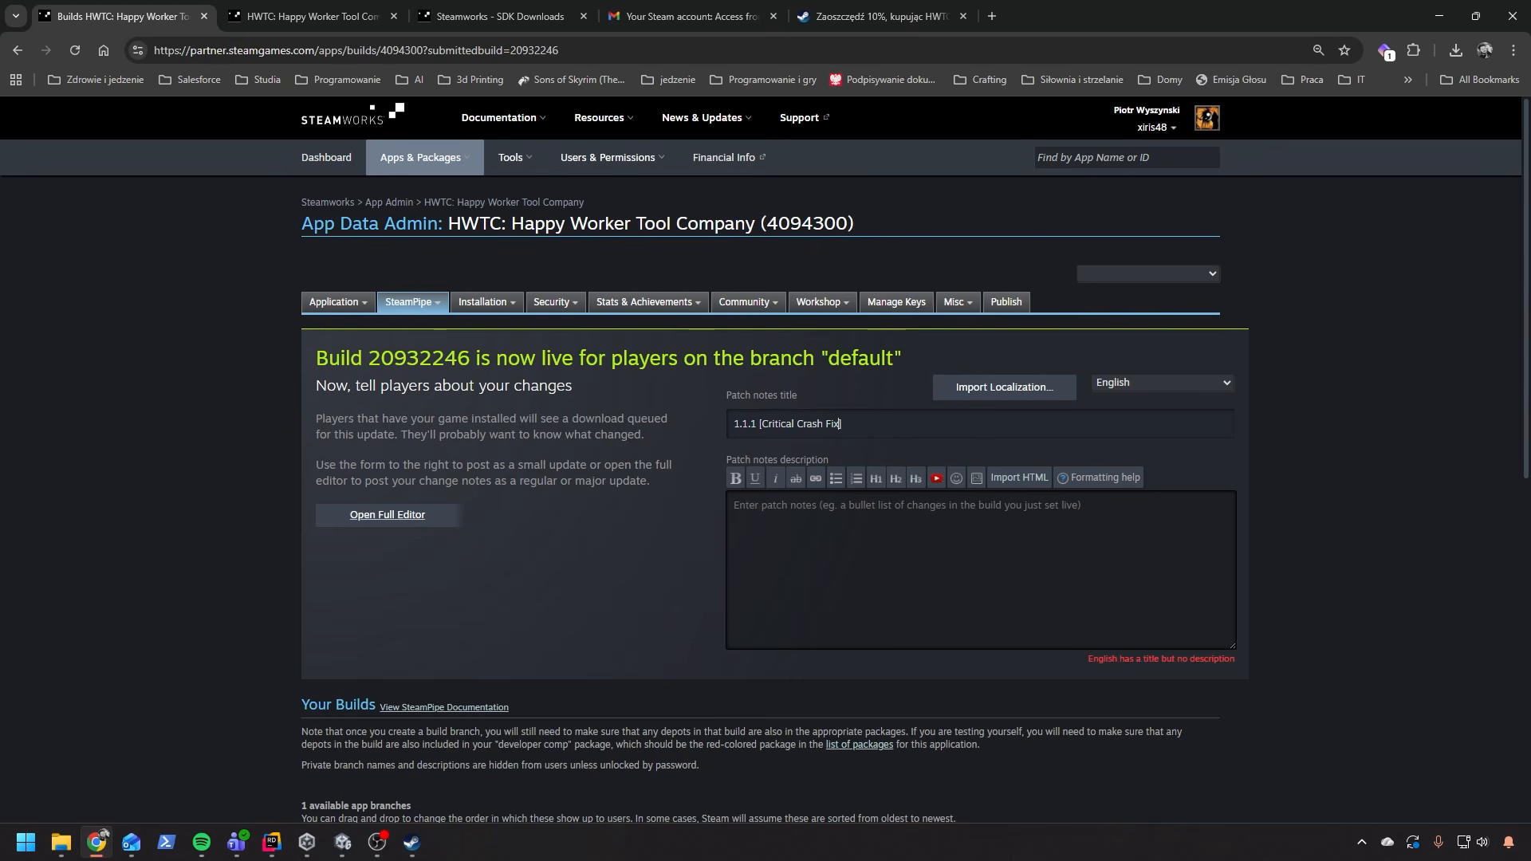
pyautogui.hotkey('ctrl', 'v')
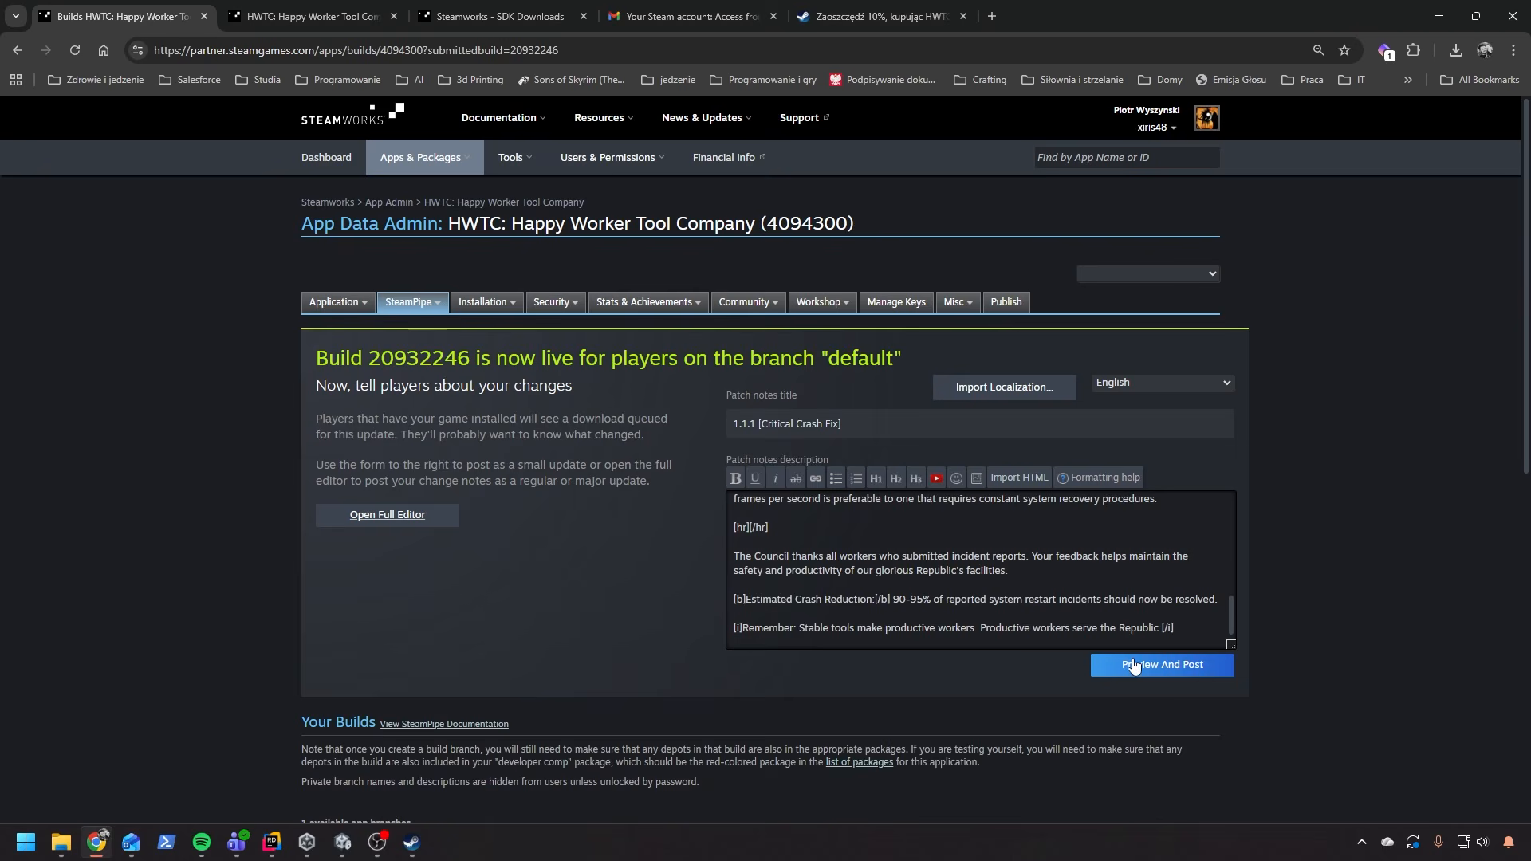
# Review the patch notes preview, then post them as a small update
pyautogui.click(1135, 667)
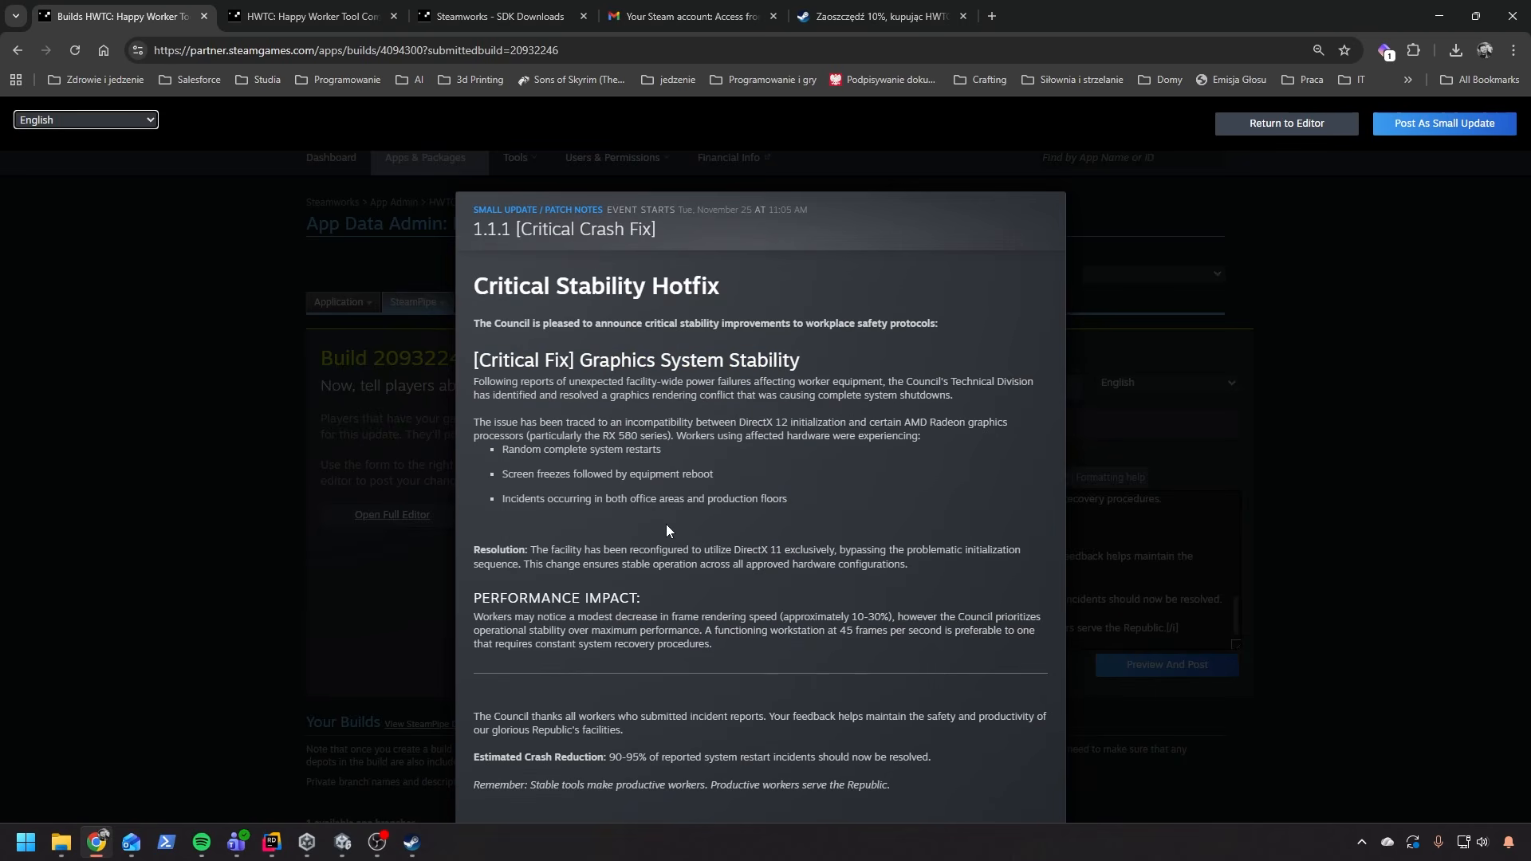
pyautogui.click(1371, 618)
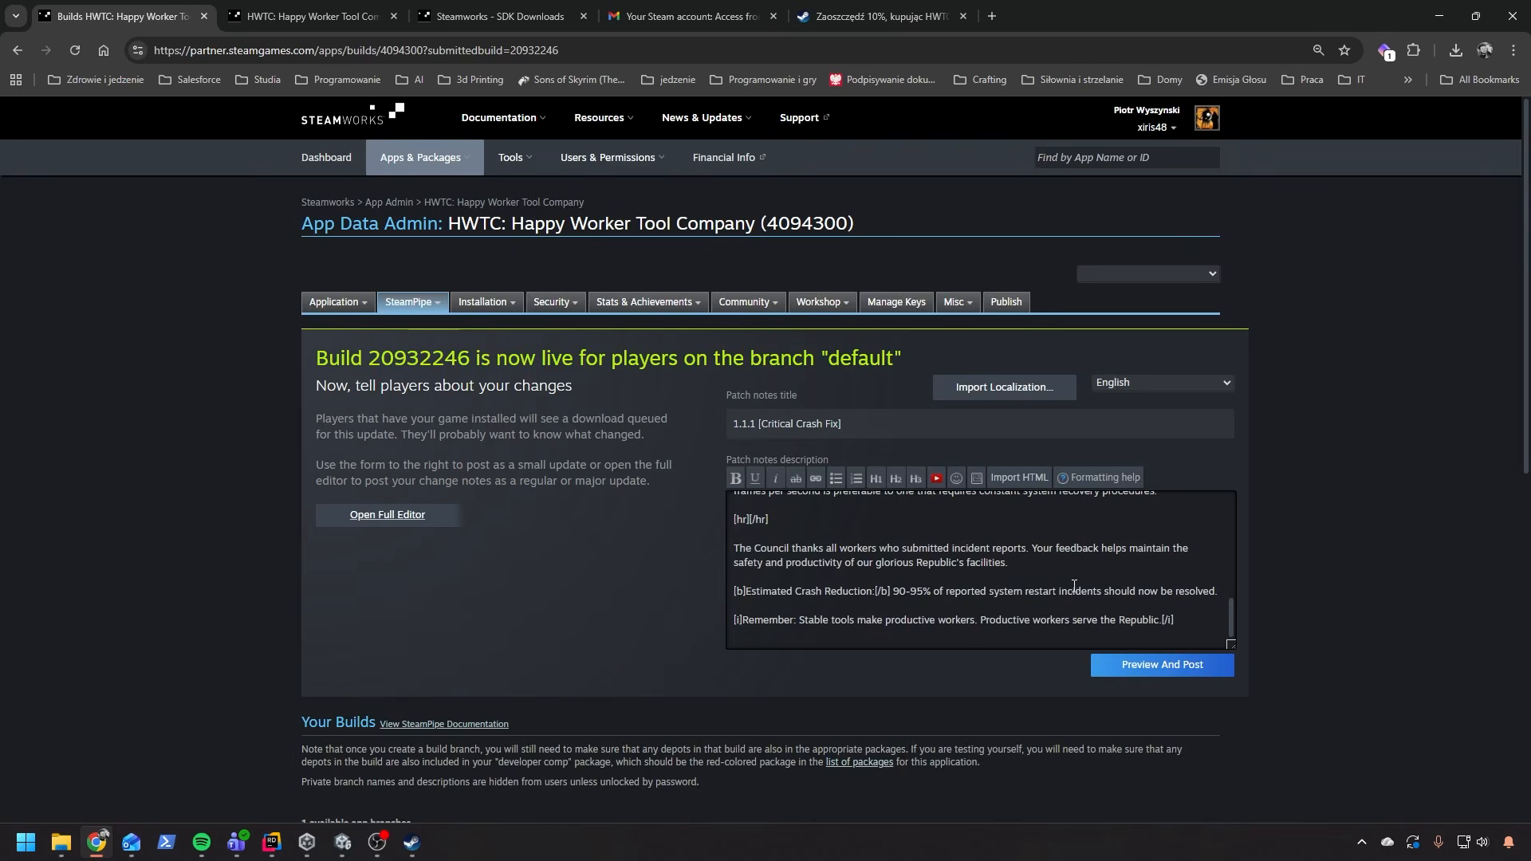
pyautogui.scroll(-1, 1164, 518)
pyautogui.click(1155, 597)
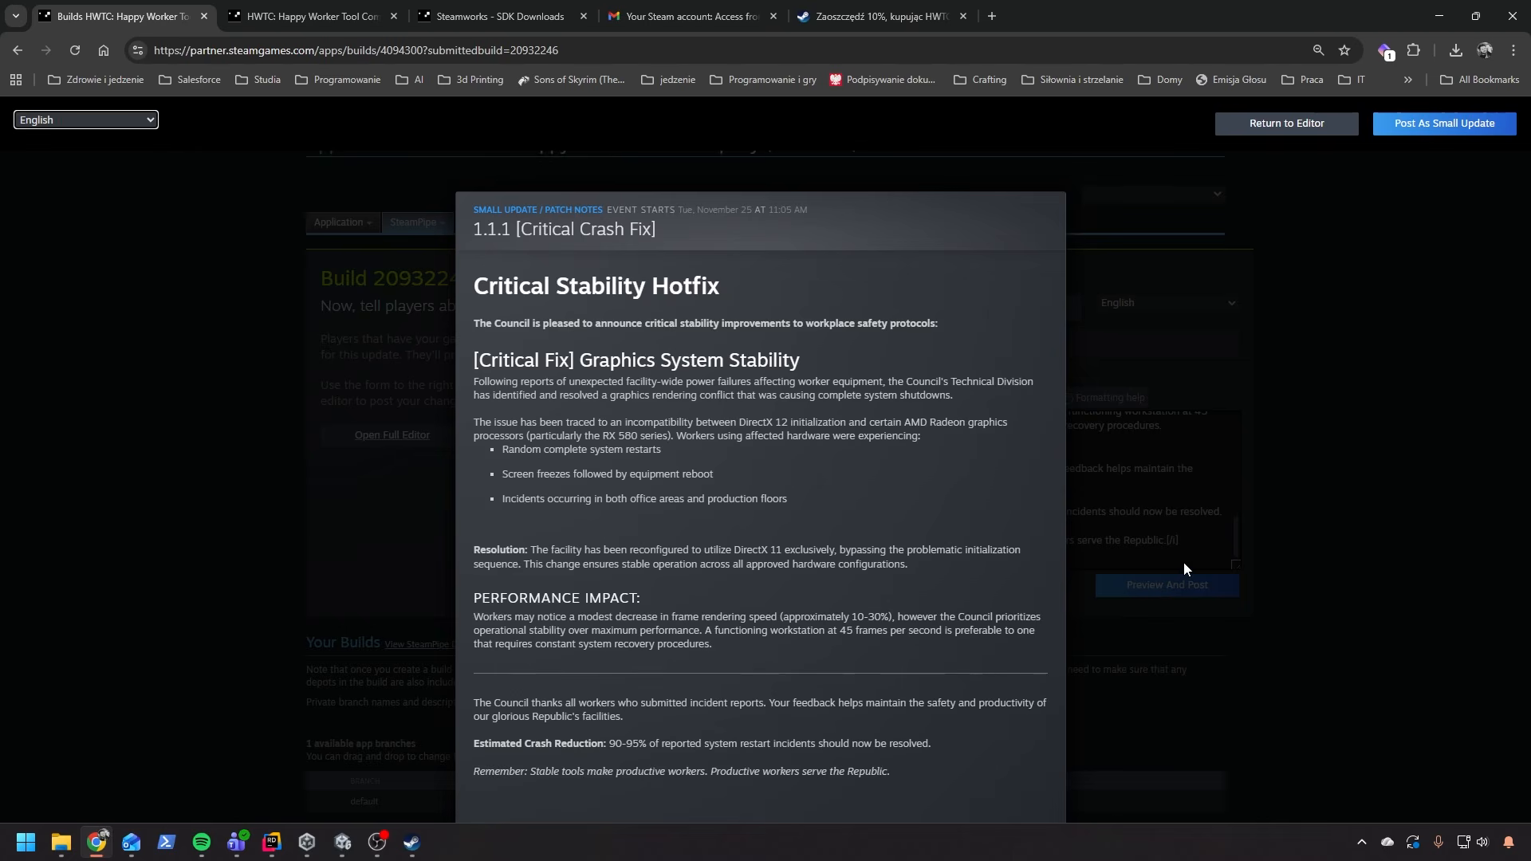
pyautogui.click(1325, 489)
pyautogui.scroll(2, 853, 530)
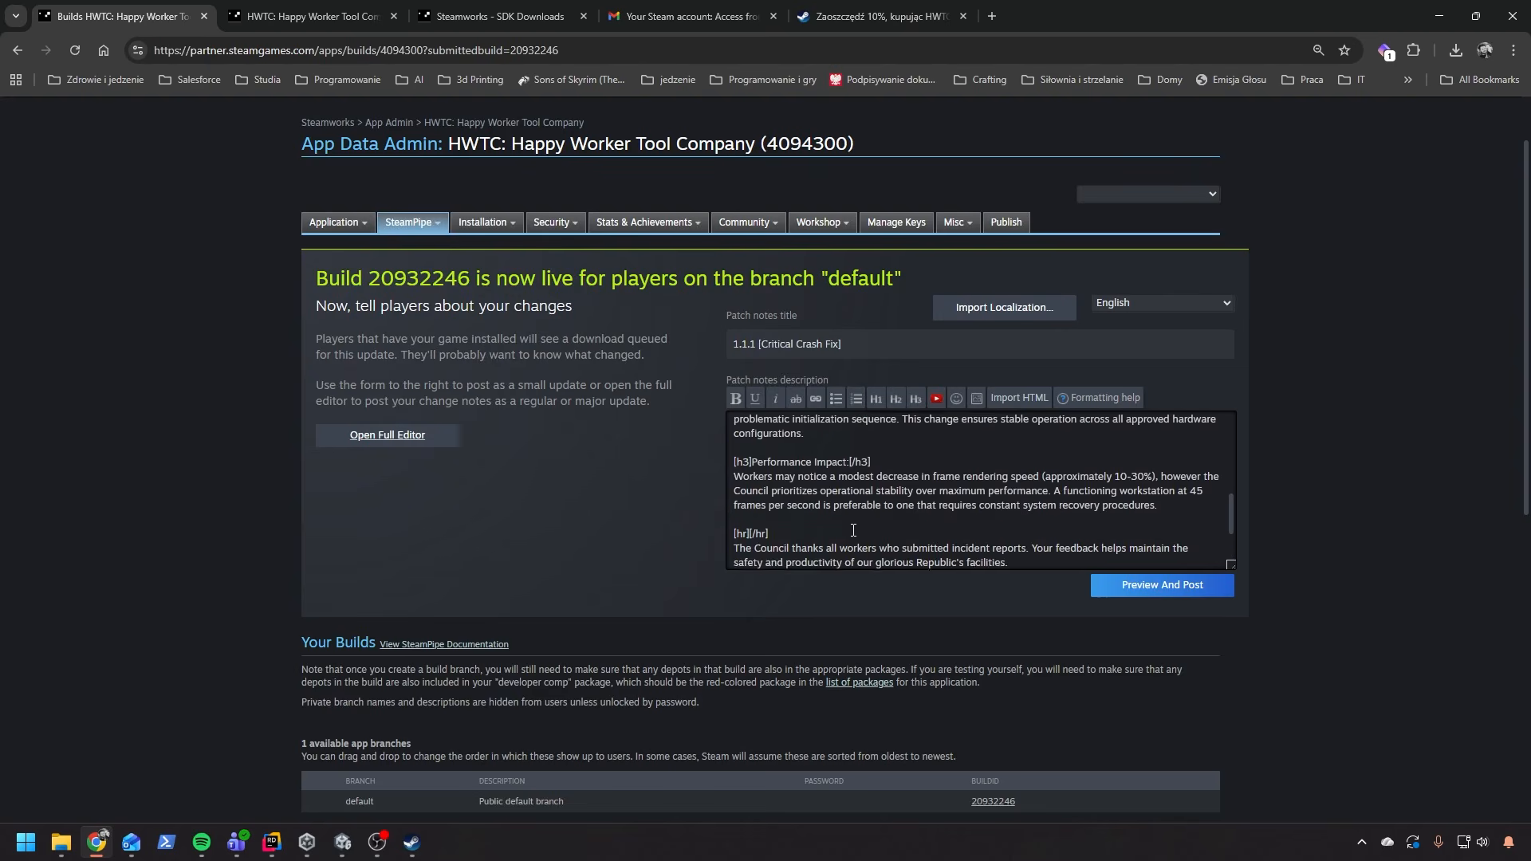
pyautogui.click(1124, 585)
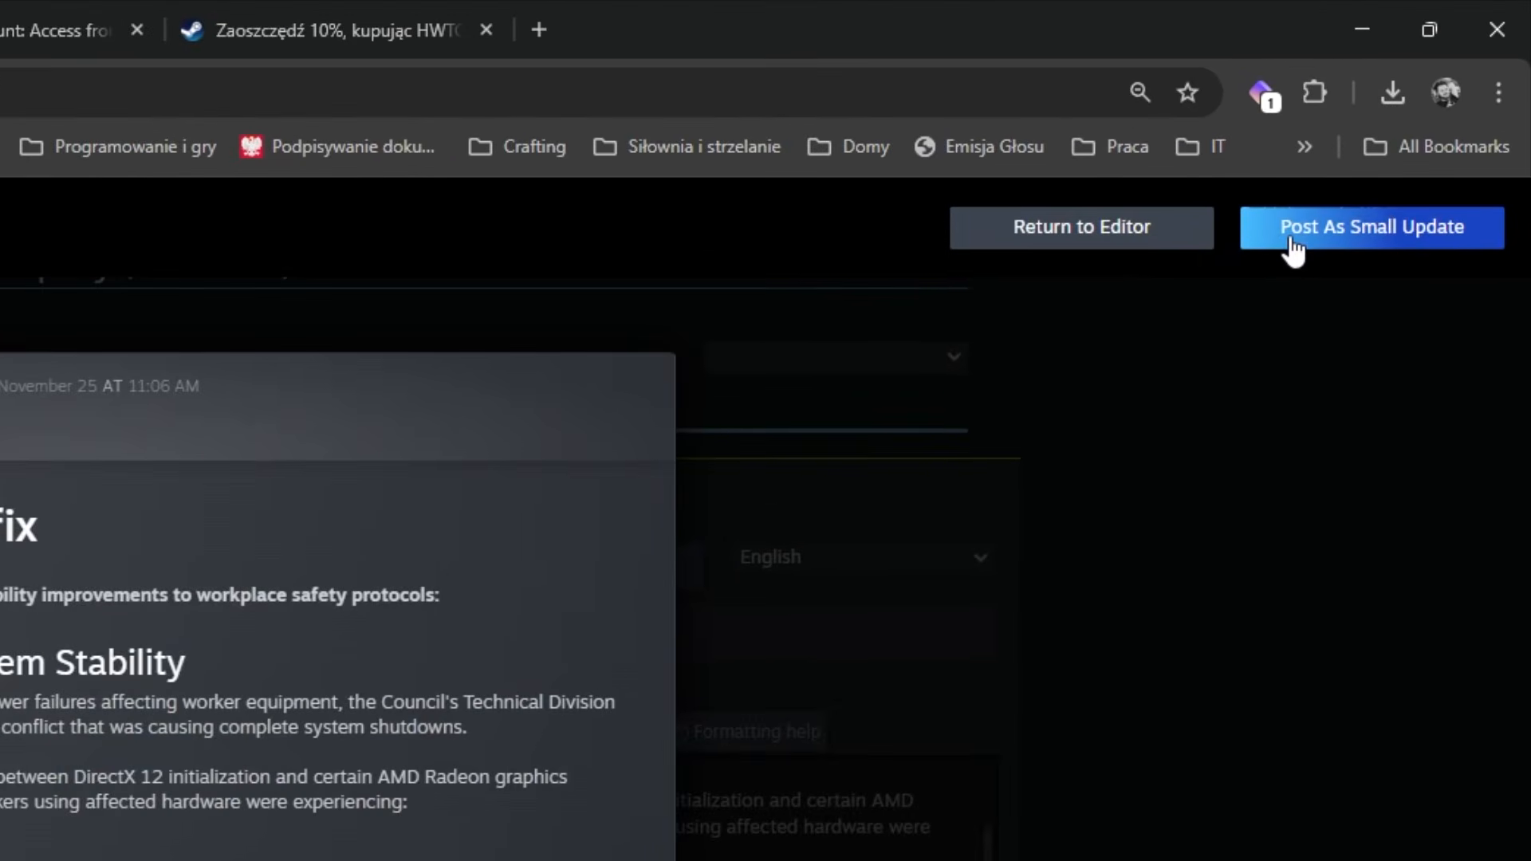
pyautogui.click(1291, 248)
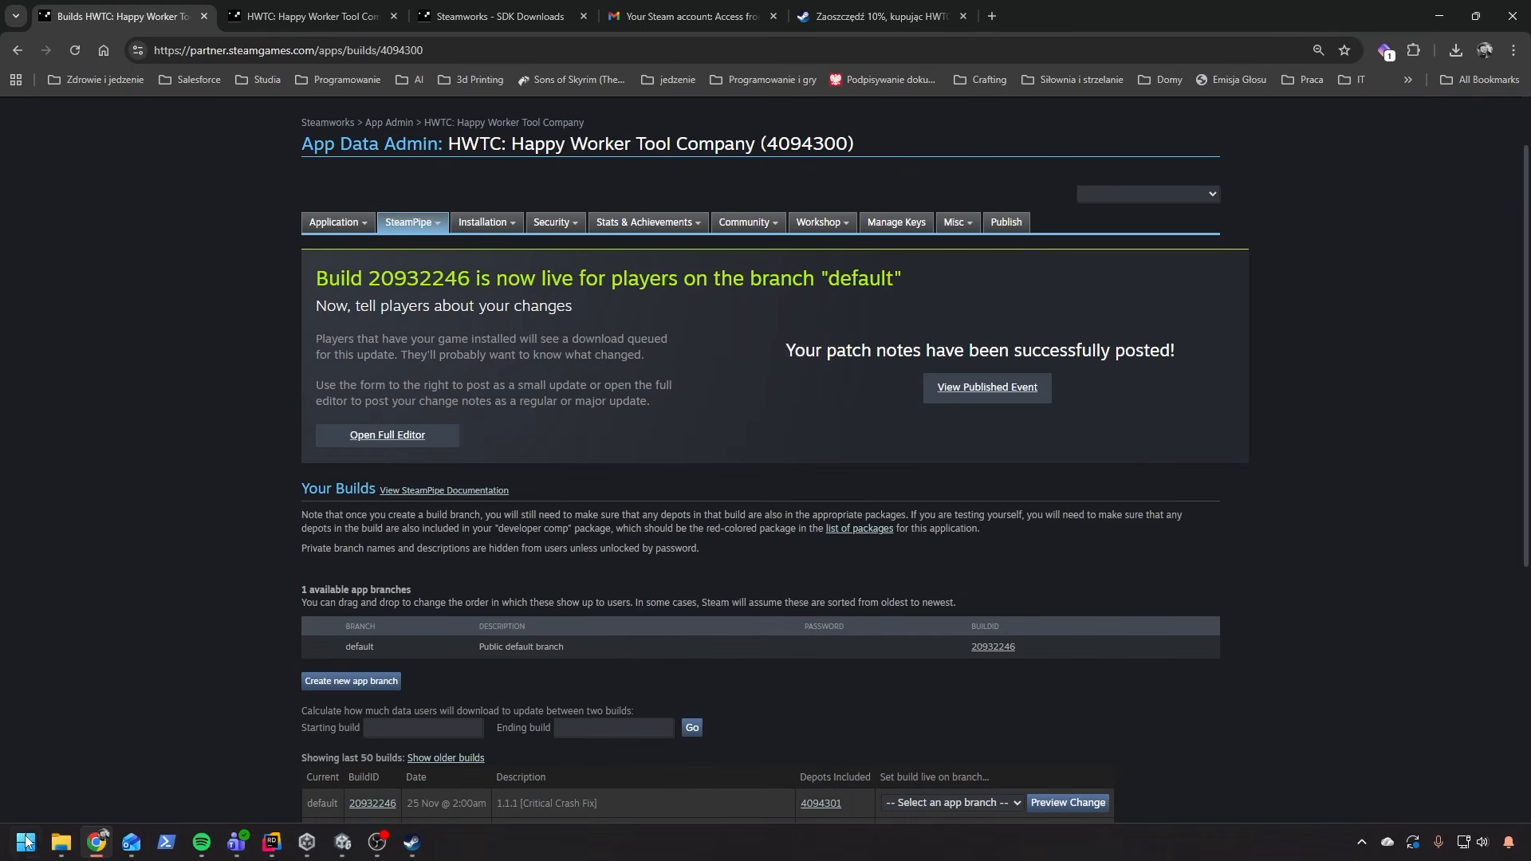
# Launch the Steam client by searching 'steam' from the Start menu
pyautogui.click(27, 842)
pyautogui.write('steam')
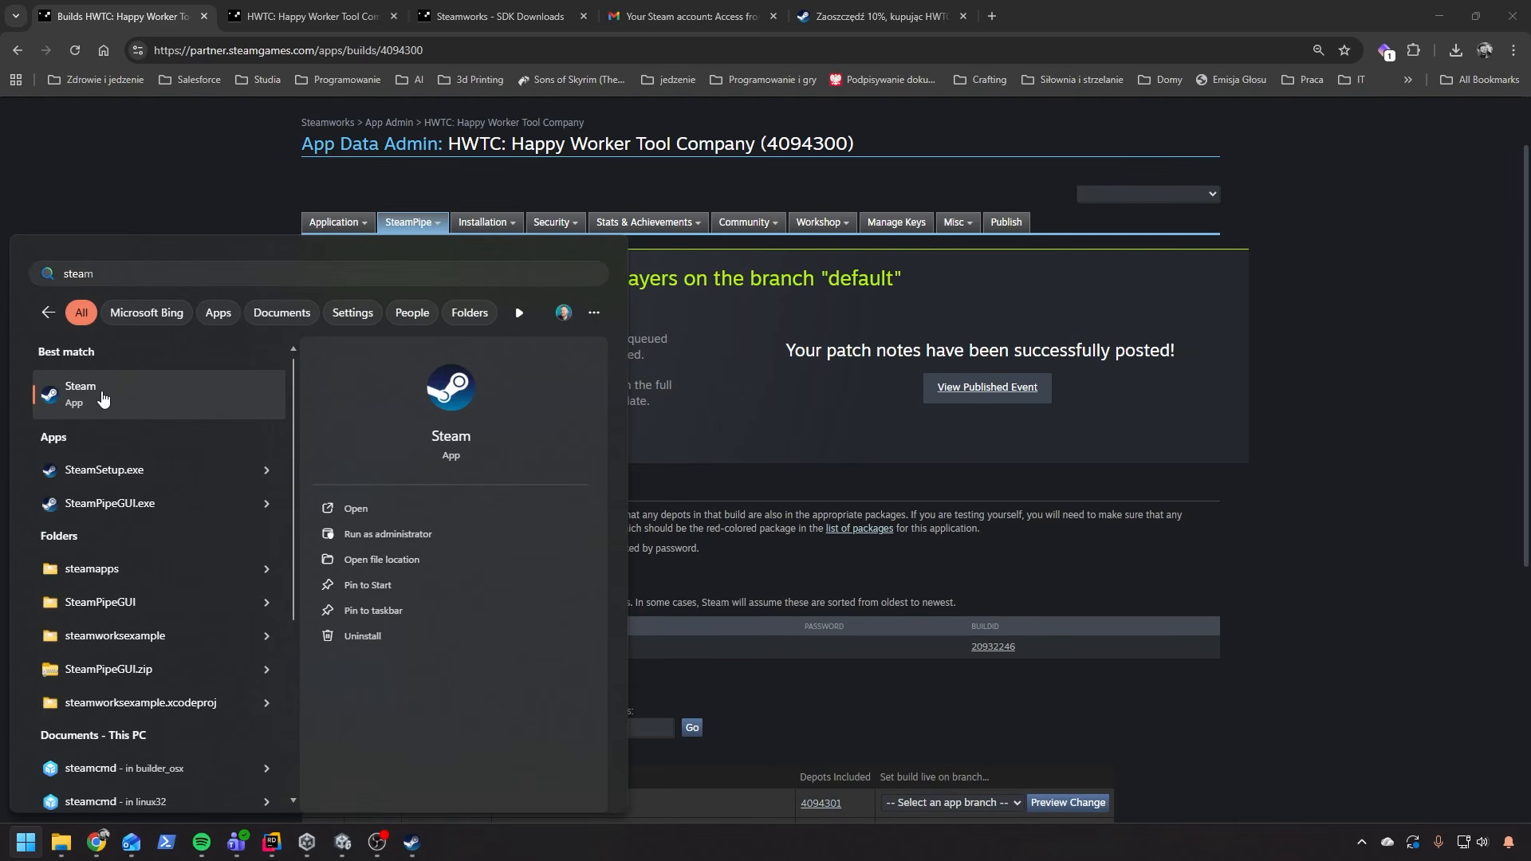
pyautogui.click(102, 398)
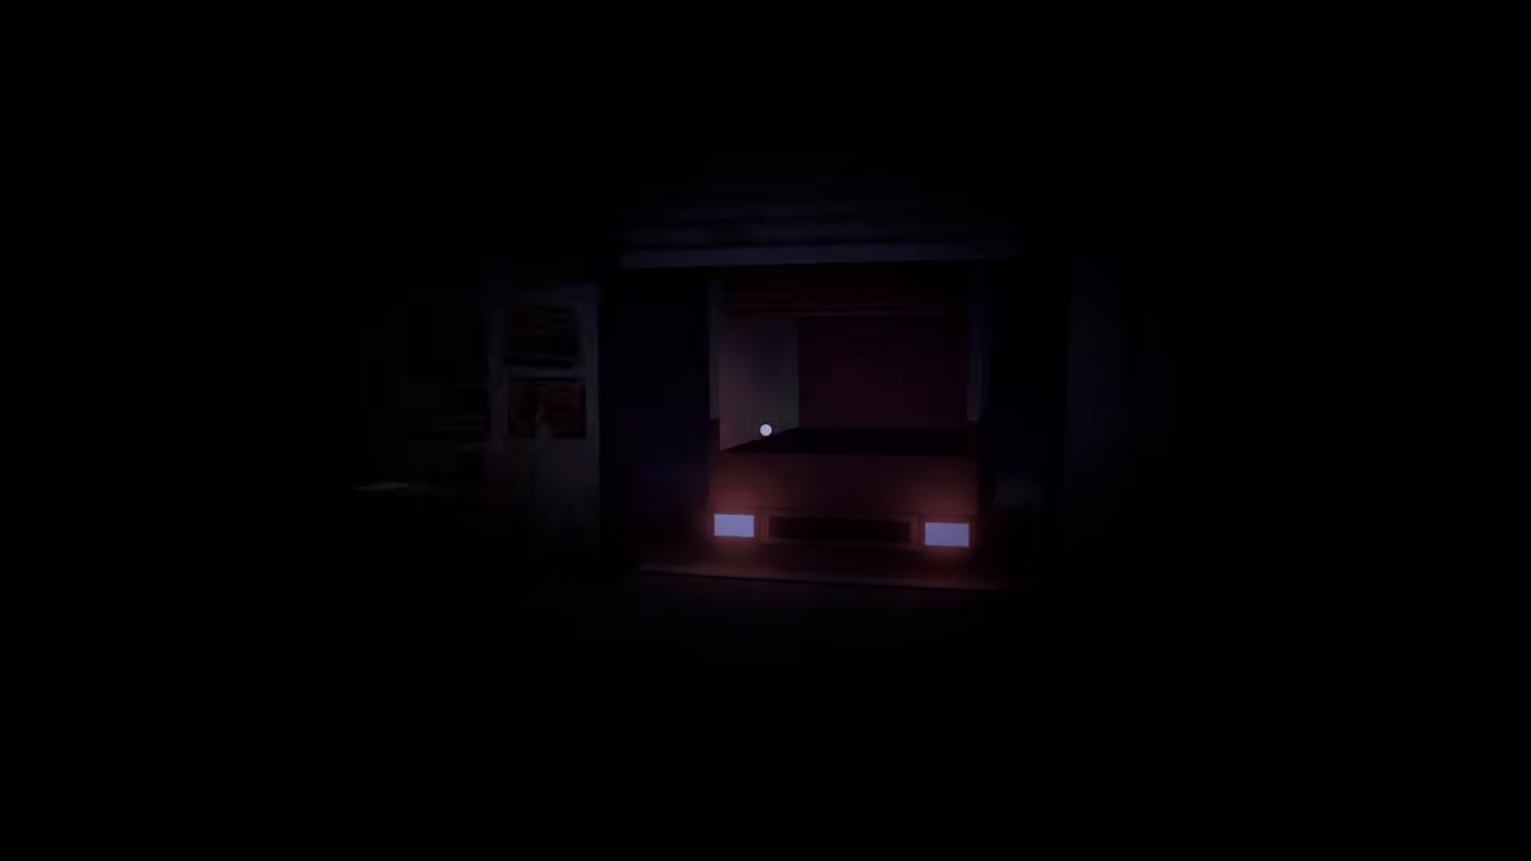
# Walk forward past the Sector A shelves toward the HWTC posters
pyautogui.press('w')
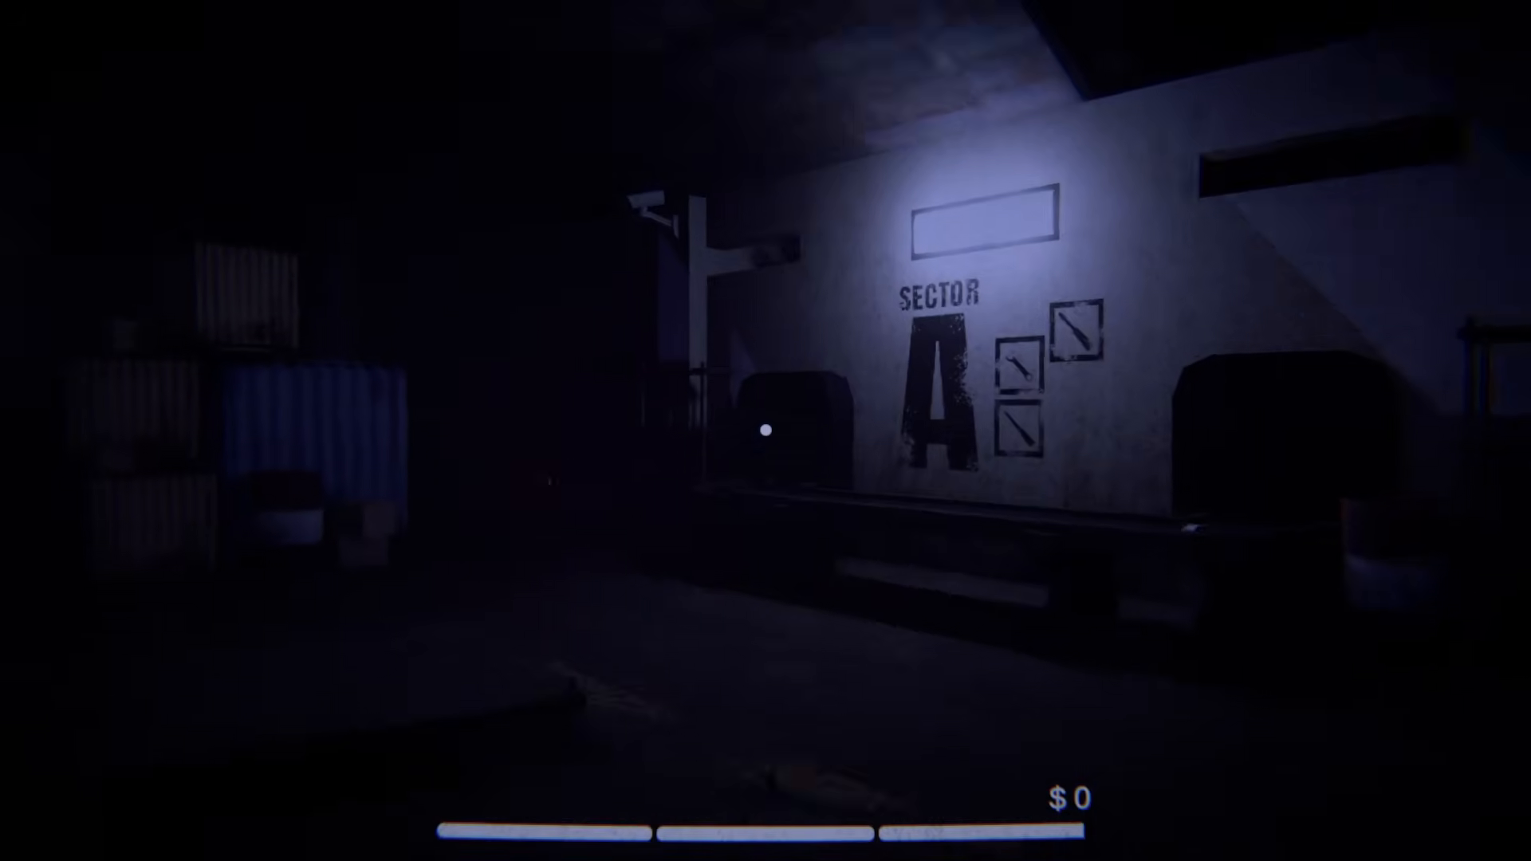
pyautogui.press('w')
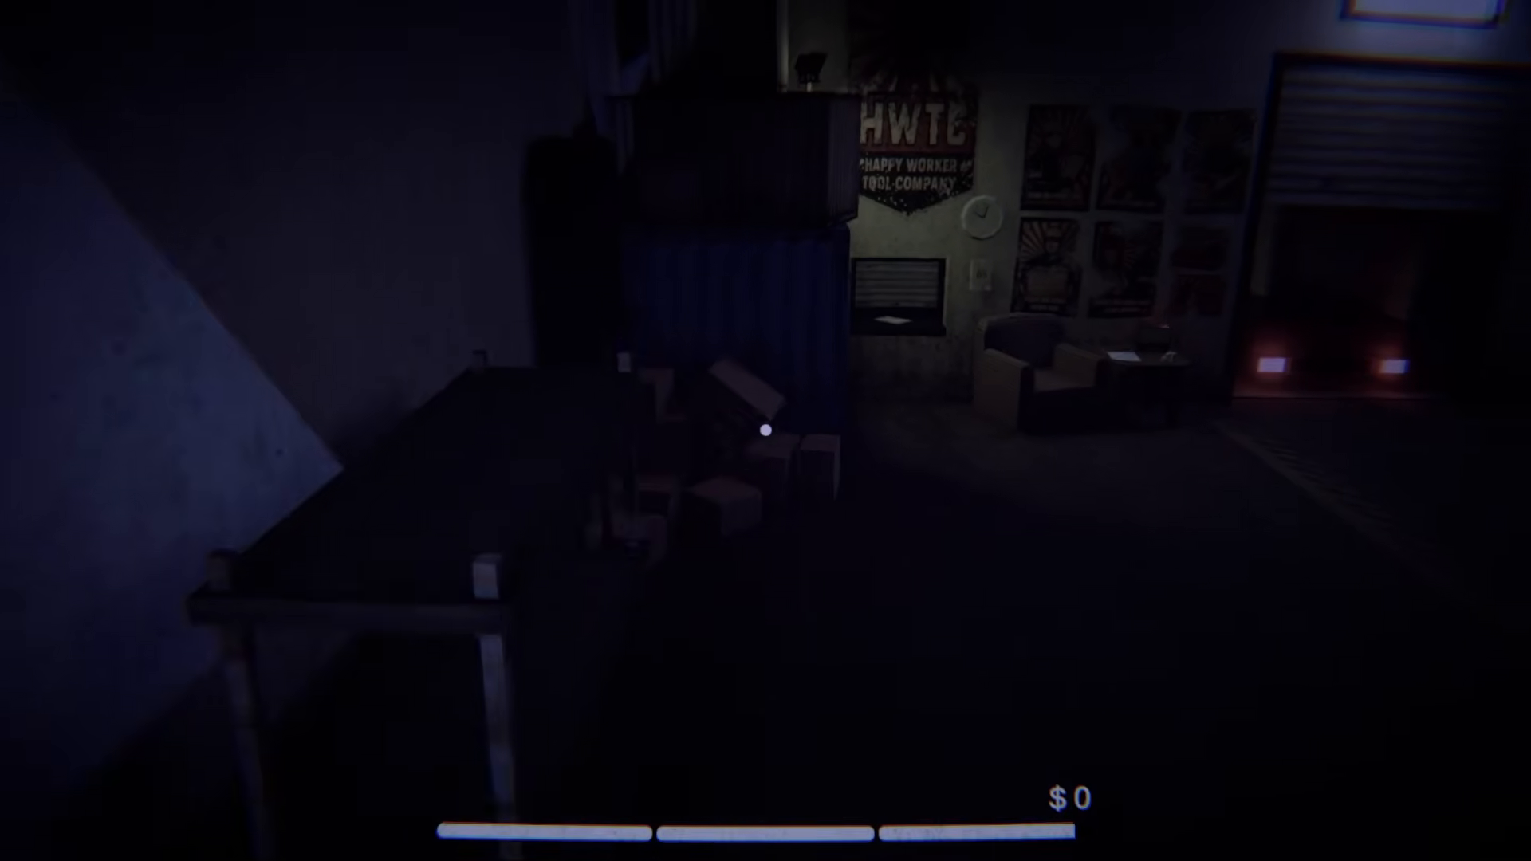